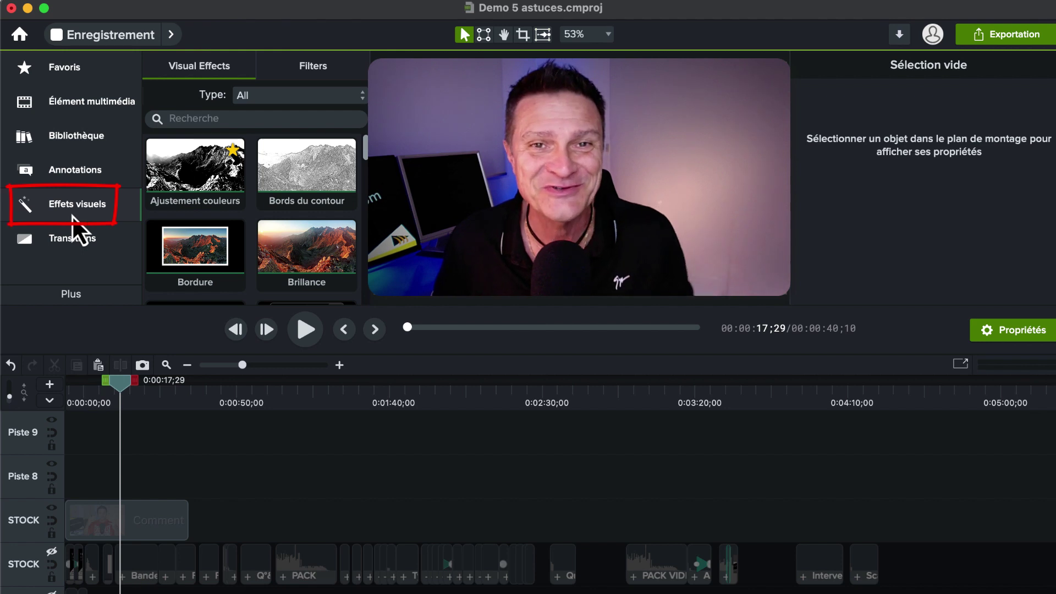
- Apply the Masque effect to the video clip on the STOCK track and place the oval mask over the presenter's face
scroll(237, 228, "down", 10)
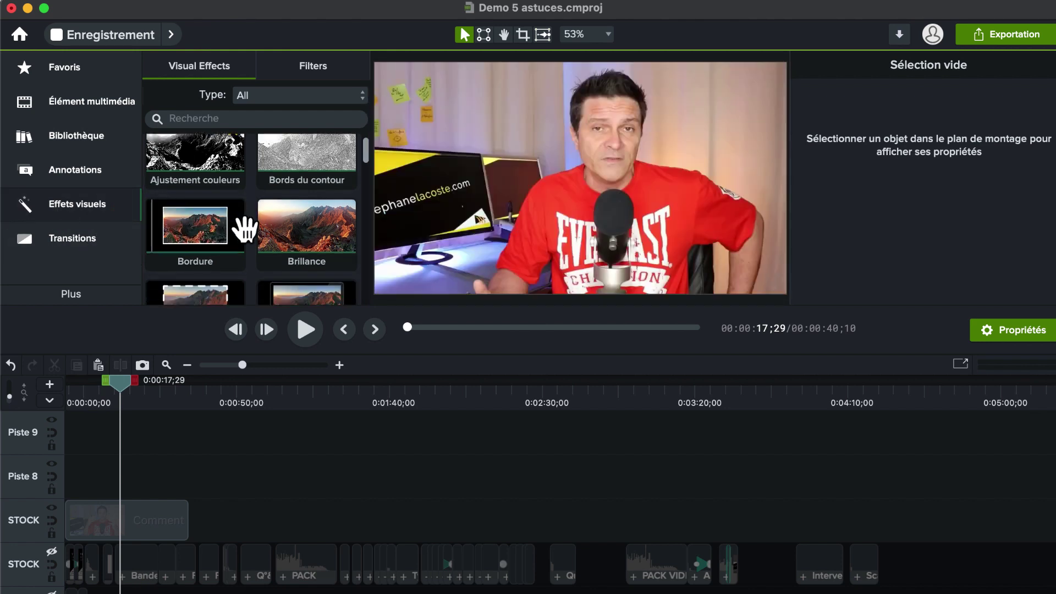
scroll(240, 229, "down", 6)
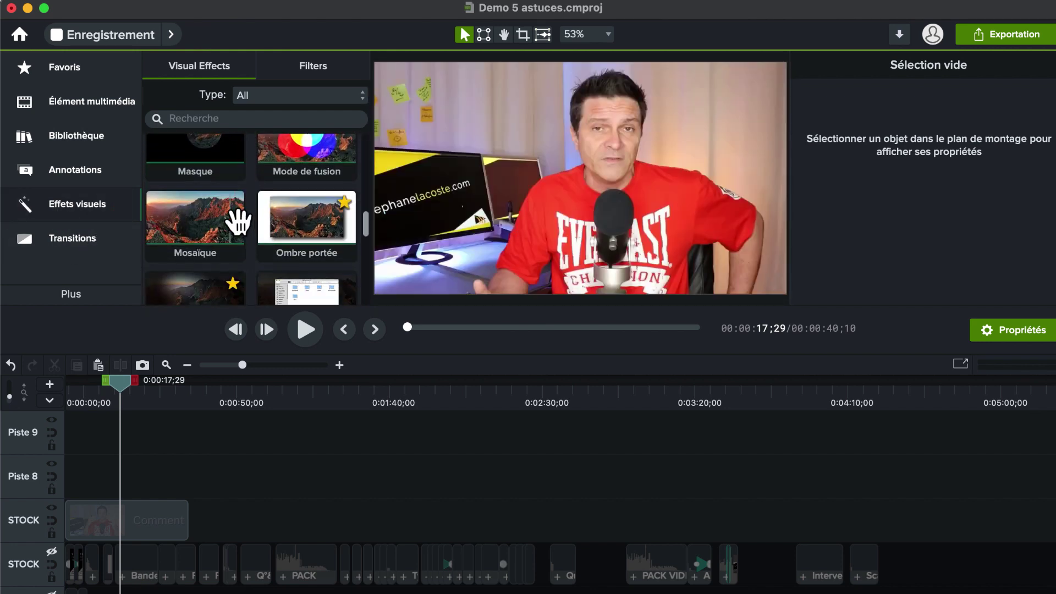
scroll(231, 218, "up", 2)
left_click_drag(208, 218, 138, 515)
left_click_drag(582, 179, 609, 107)
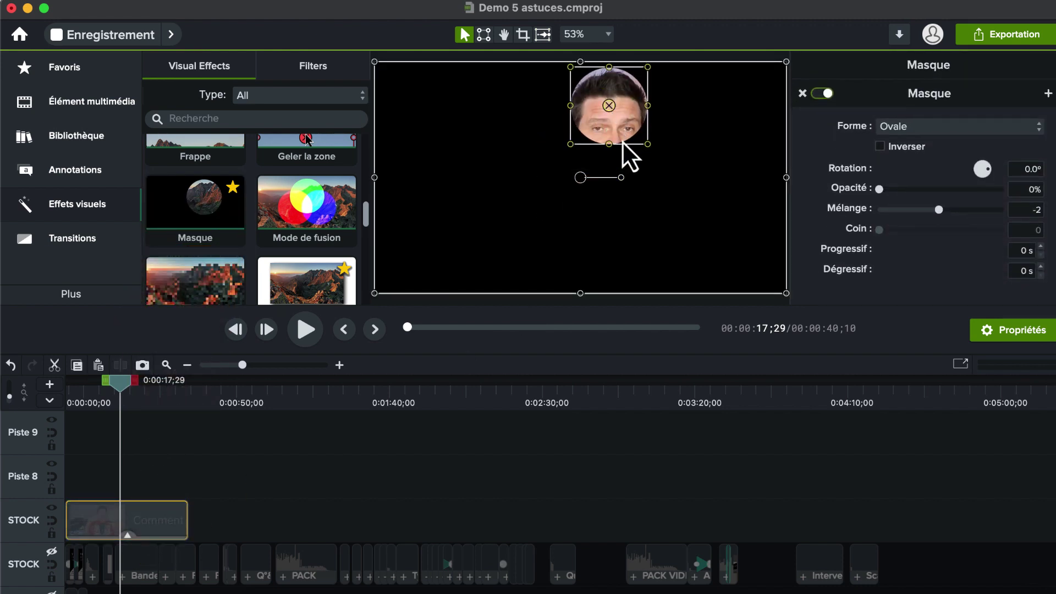
- Enlarge the oval mask proportionally and centre it on the presenter's head and shoulders
key("shift")
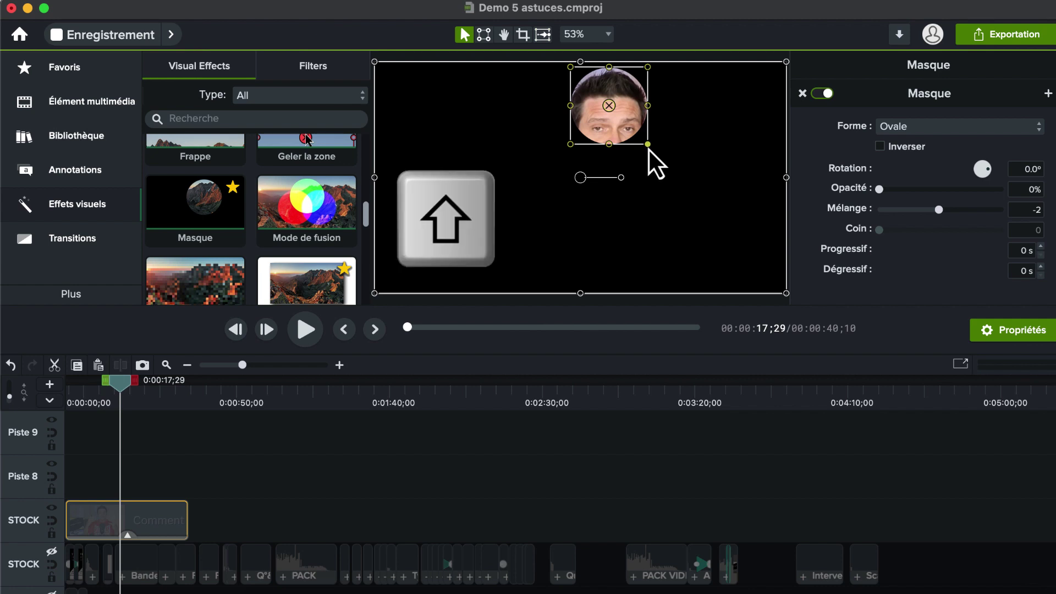
left_click_drag(647, 147, 698, 209)
left_click_drag(640, 138, 612, 138)
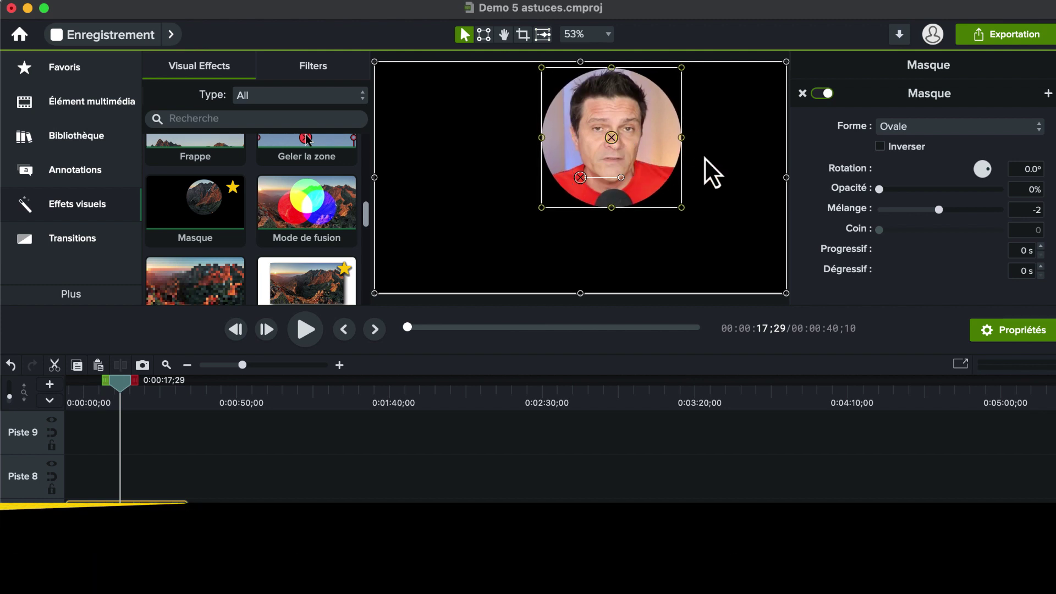
- Move the masked clip down on the canvas and back to its original position
left_click_drag(705, 160, 714, 181)
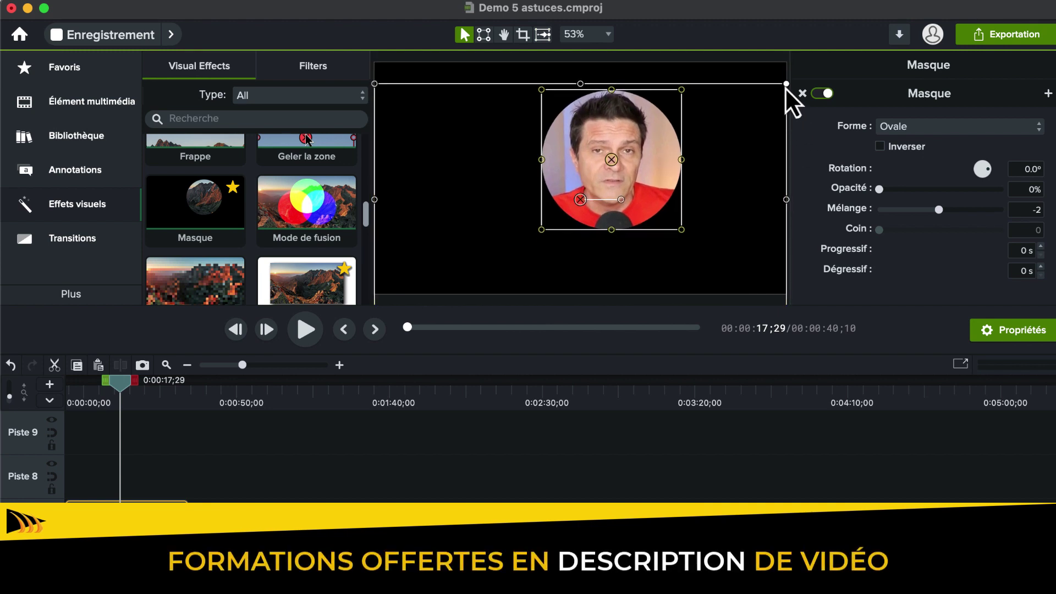
mouse_move(786, 84)
left_mouse_down()
mouse_move(507, 232)
mouse_move(688, 156)
mouse_move(790, 95)
left_mouse_up()
left_click_drag(746, 133, 747, 111)
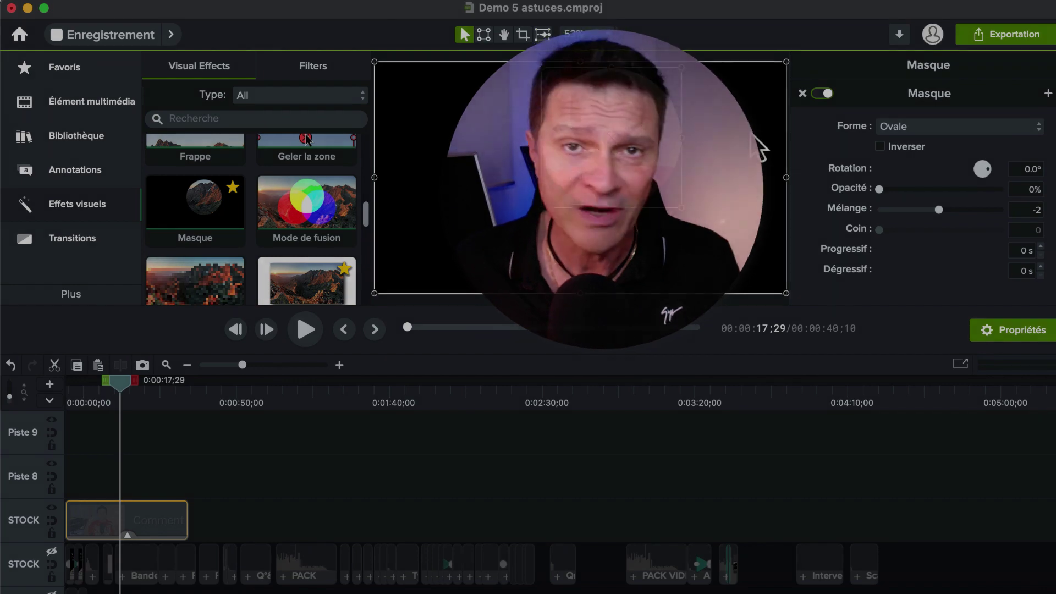
- Add the Vitesse du clip effect to the STOCK clip and delete its Masque effect
scroll(283, 200, "down", 5)
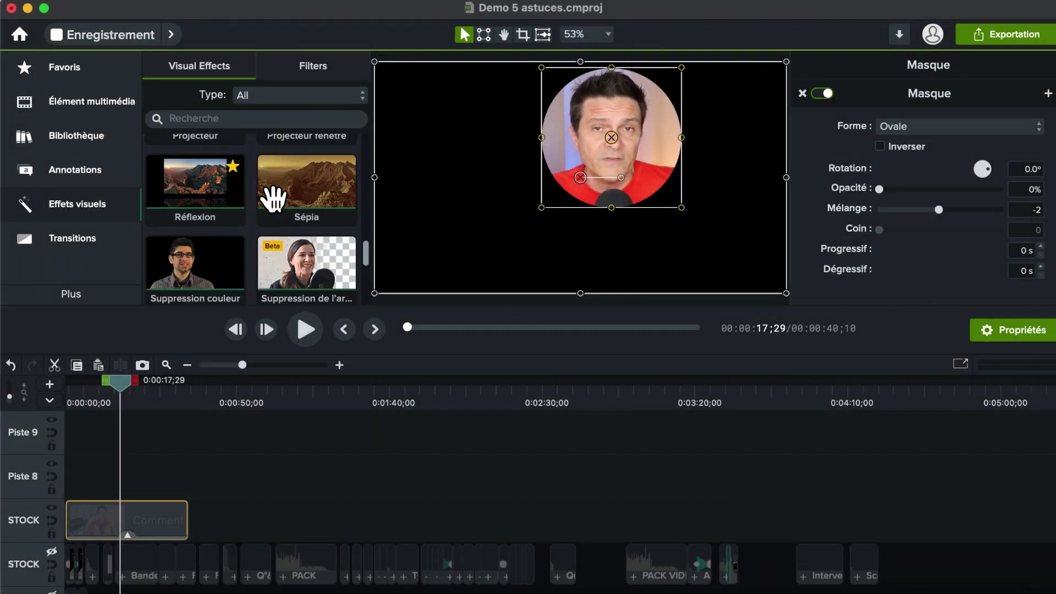
scroll(275, 201, "down", 5)
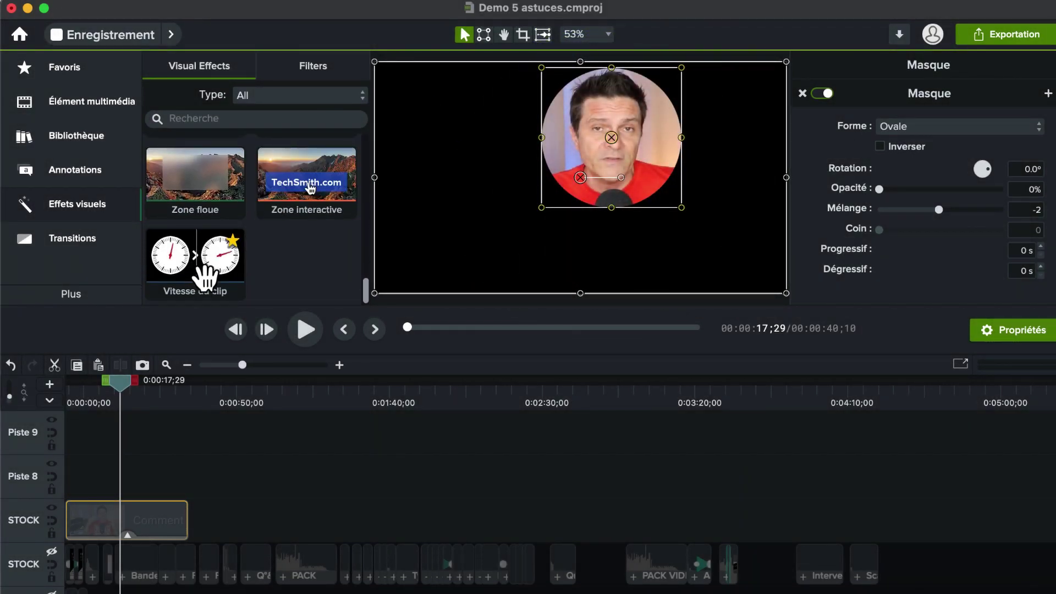
left_click_drag(202, 285, 140, 518)
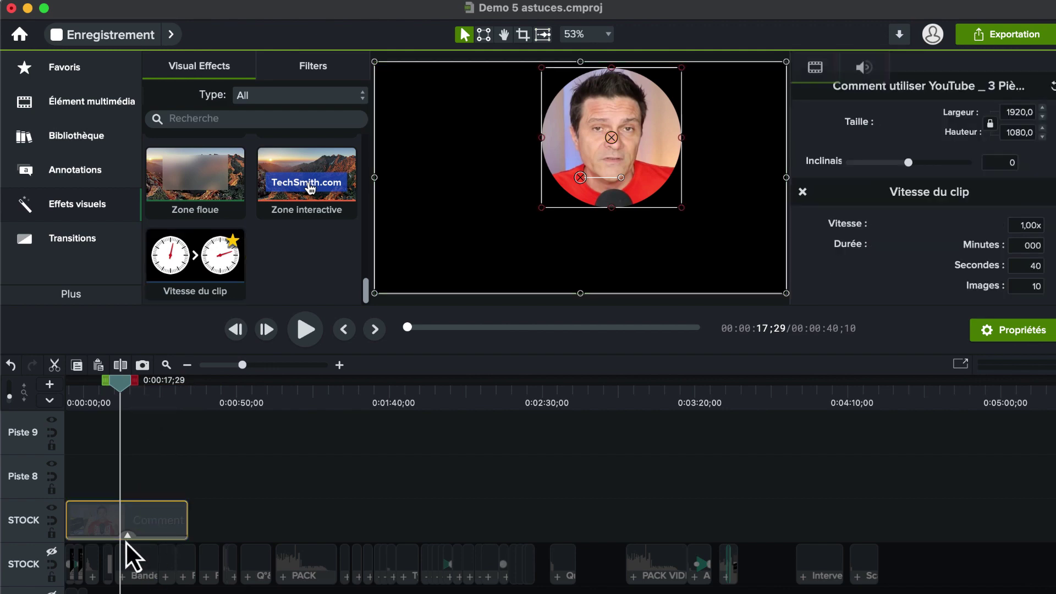
left_click(133, 514)
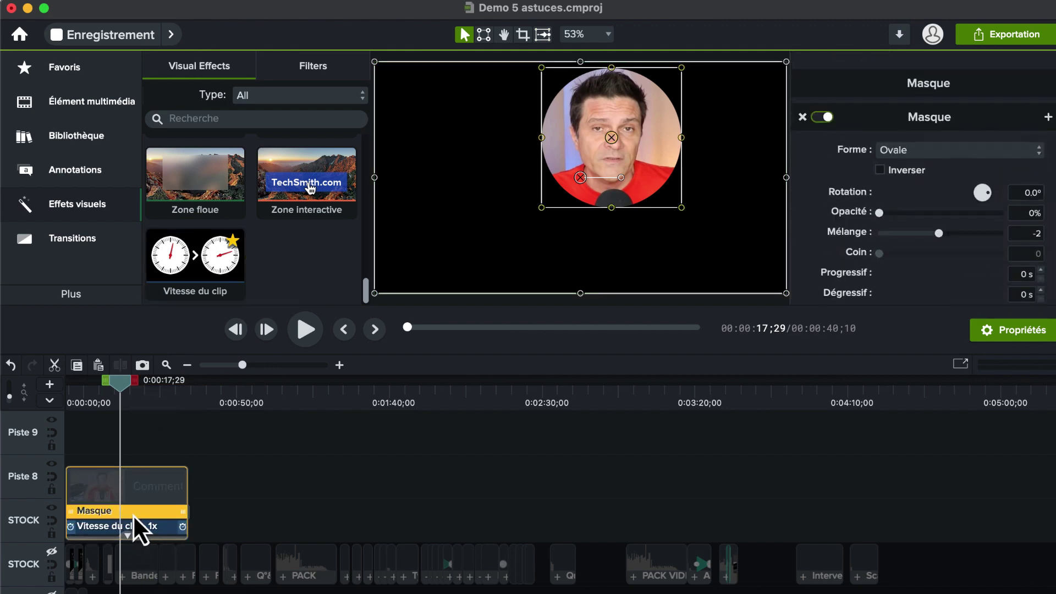
key("Delete")
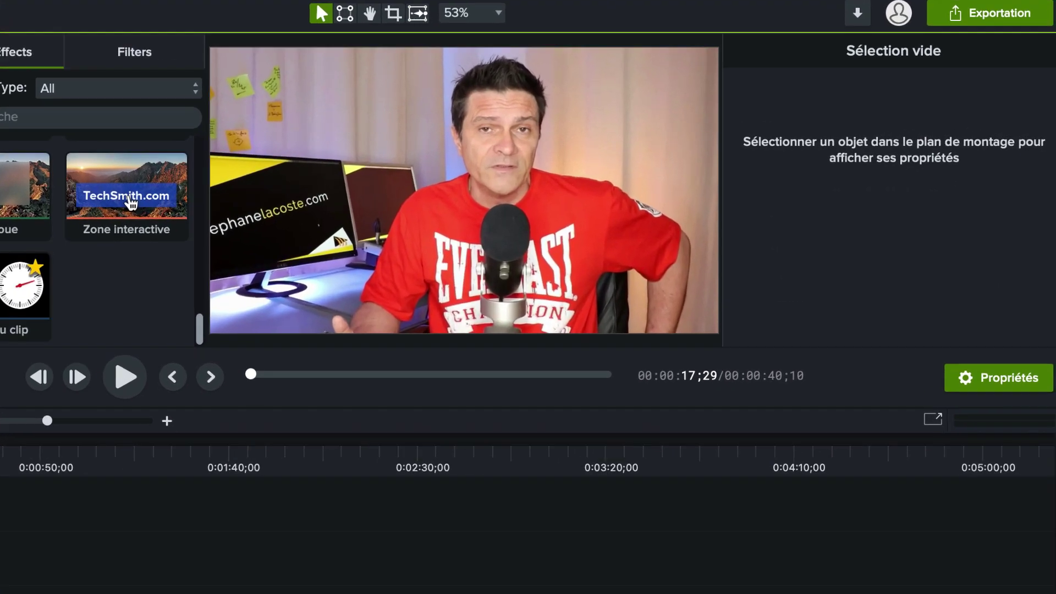
- Set the STOCK clip's speed to 5,00x in its Vitesse du clip effect
left_click(133, 513)
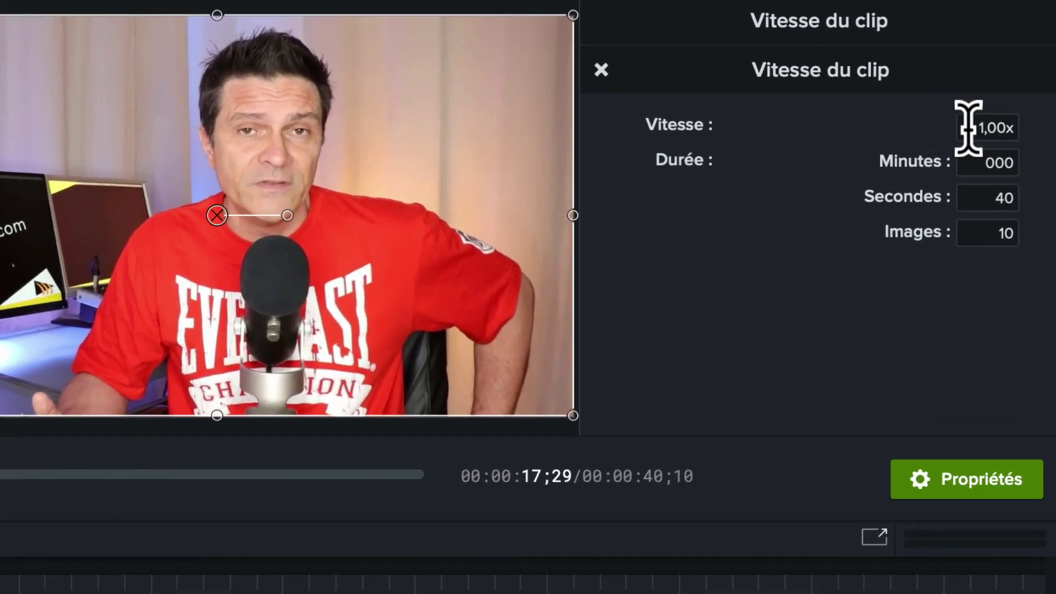
left_click(969, 125)
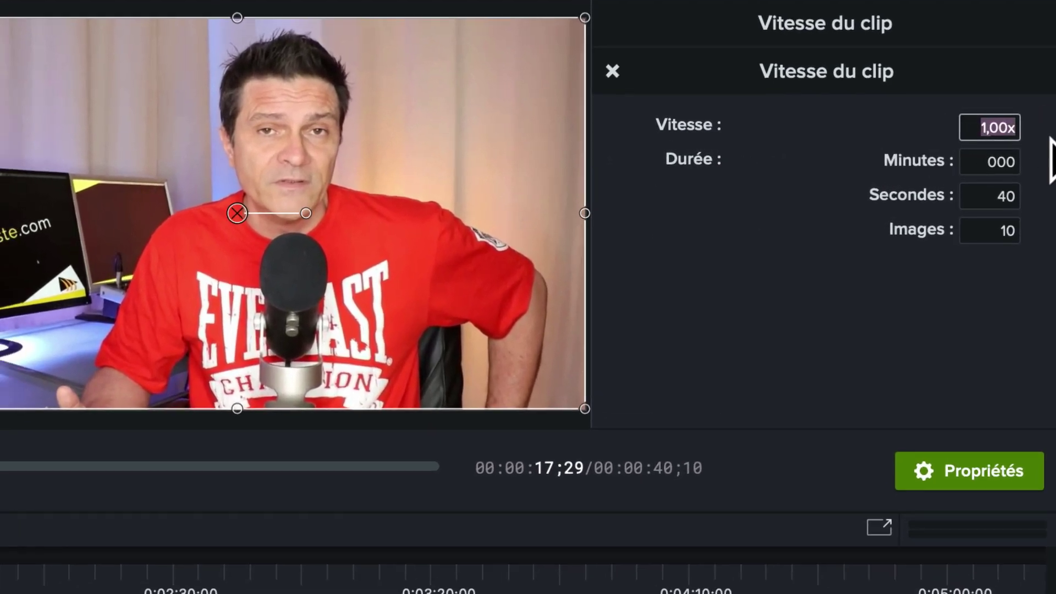
type("5")
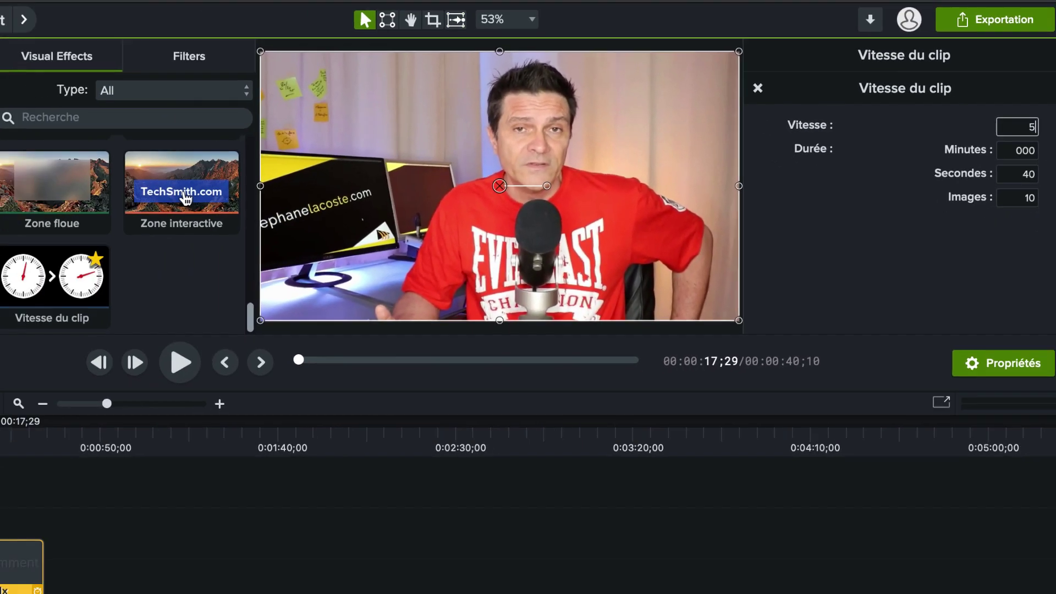
key("Return")
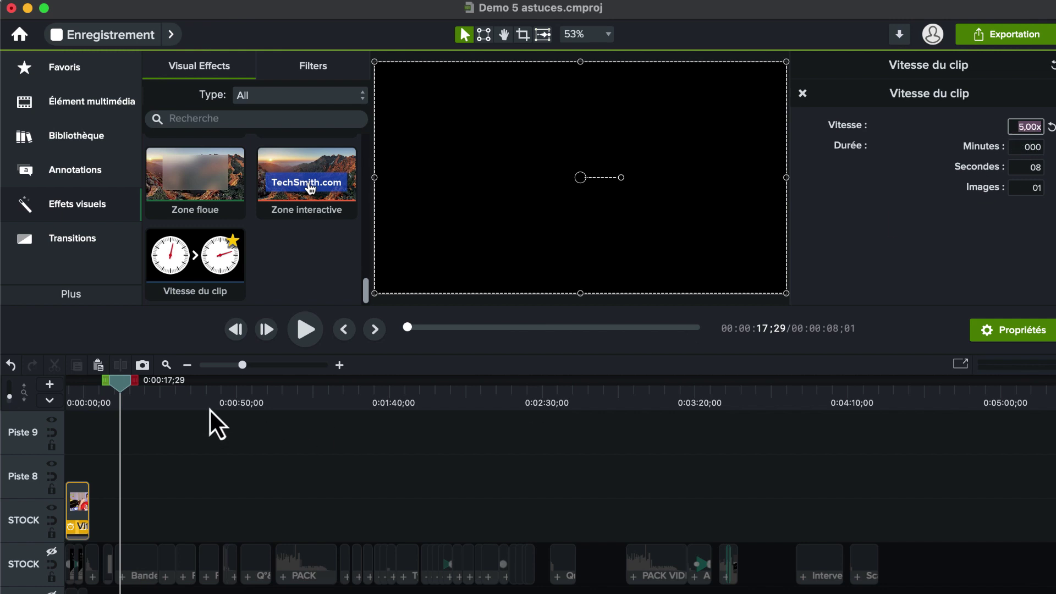
- Move the playhead to 0:00:02;09 within the sped-up clip and restore the clip's original speed
left_click_drag(130, 382, 78, 388)
left_click(130, 424)
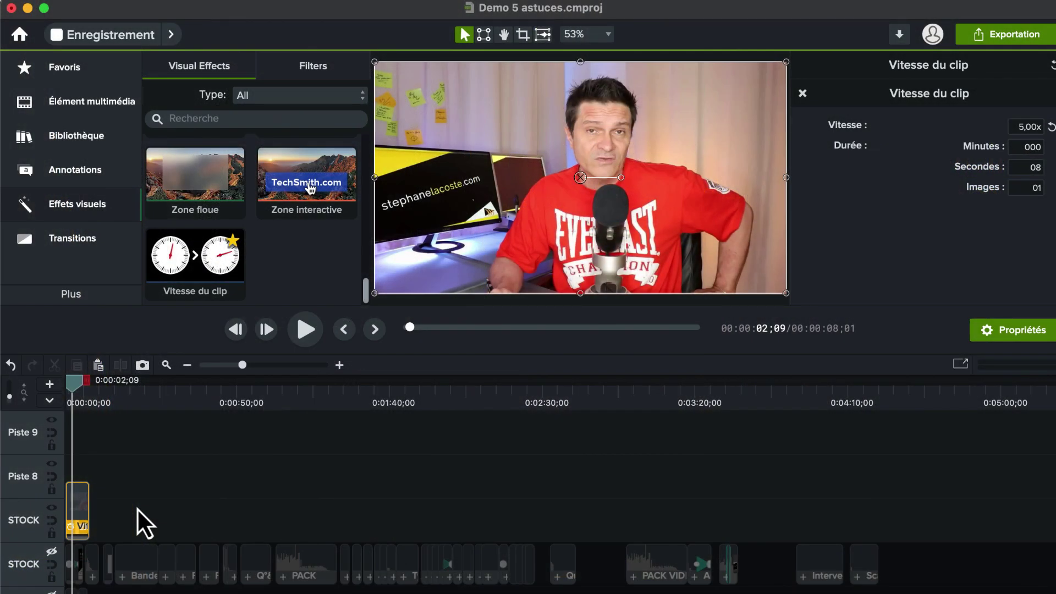
left_click(137, 507)
left_click(140, 504)
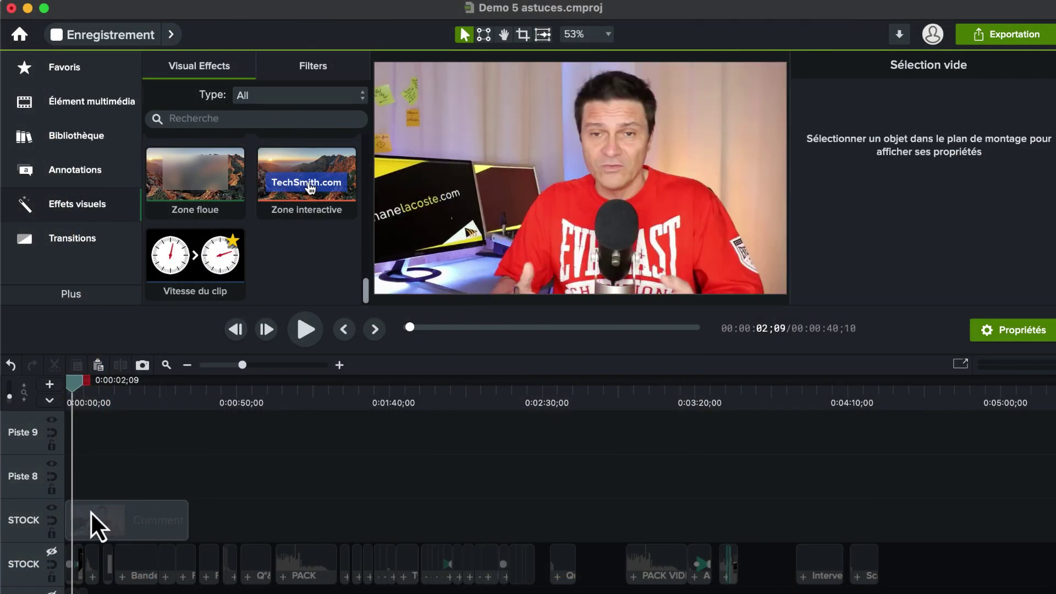
- Create a proxy video for the "Comment utiliser YouTube" video in the media bin
left_click(150, 515)
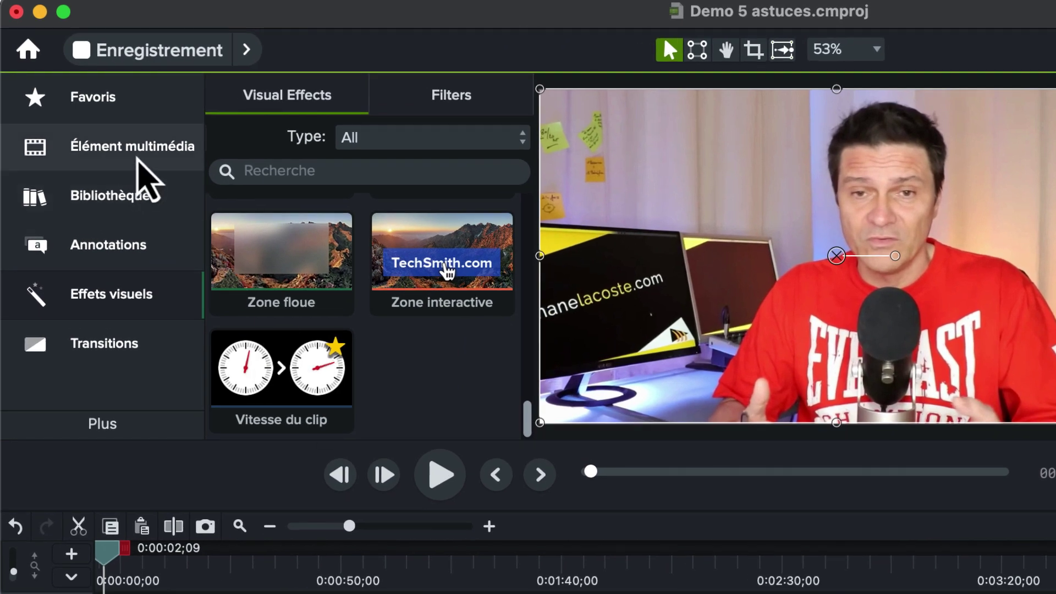
left_click(131, 156)
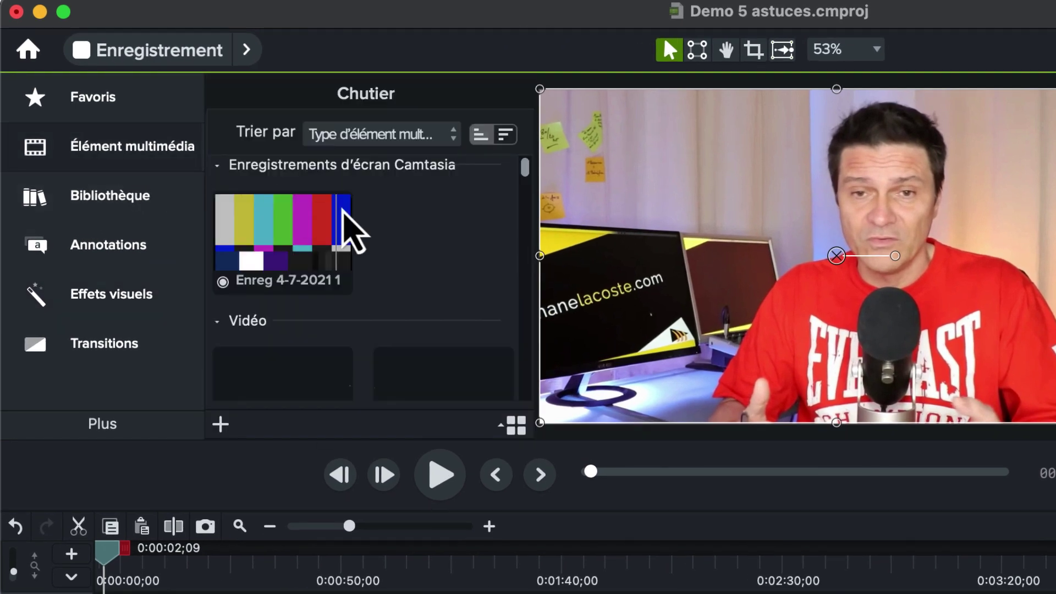
scroll(401, 236, "down", 10)
scroll(281, 165, "down", 5)
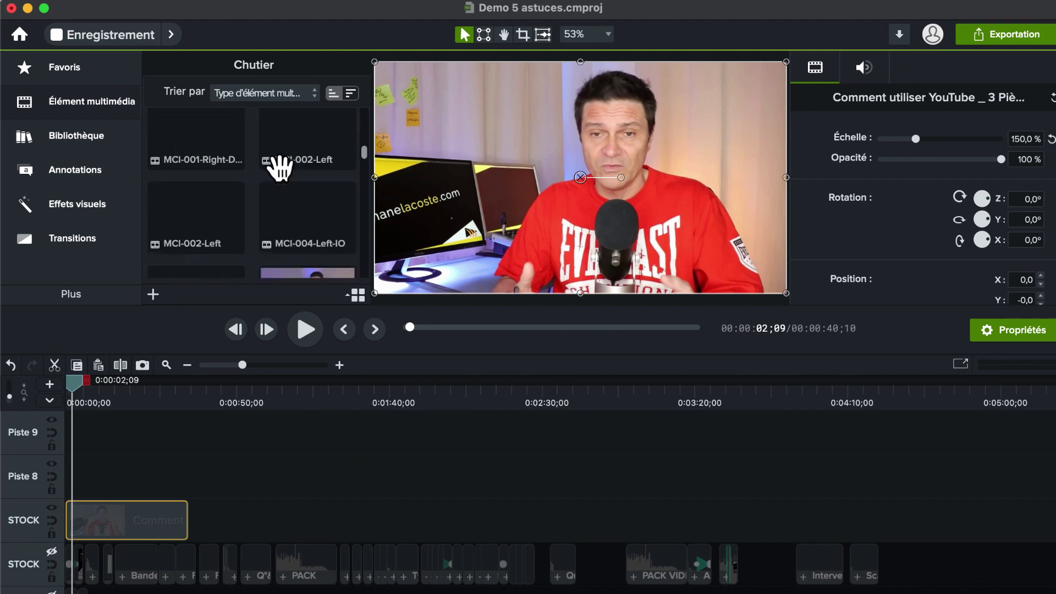
scroll(282, 165, "up", 4)
scroll(275, 159, "up", 5)
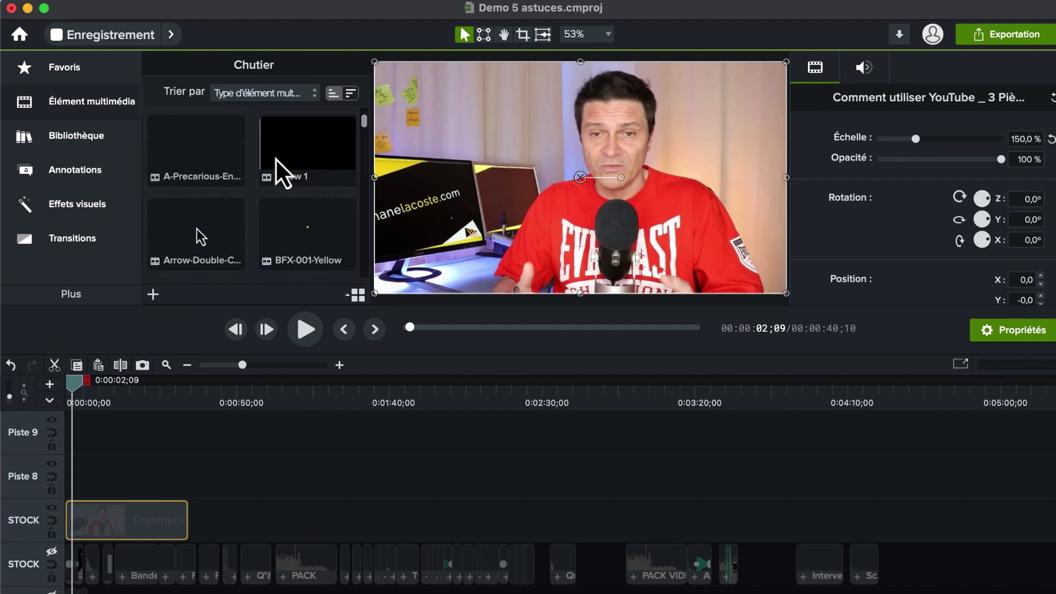
scroll(275, 158, "down", 4)
scroll(275, 158, "down", 1)
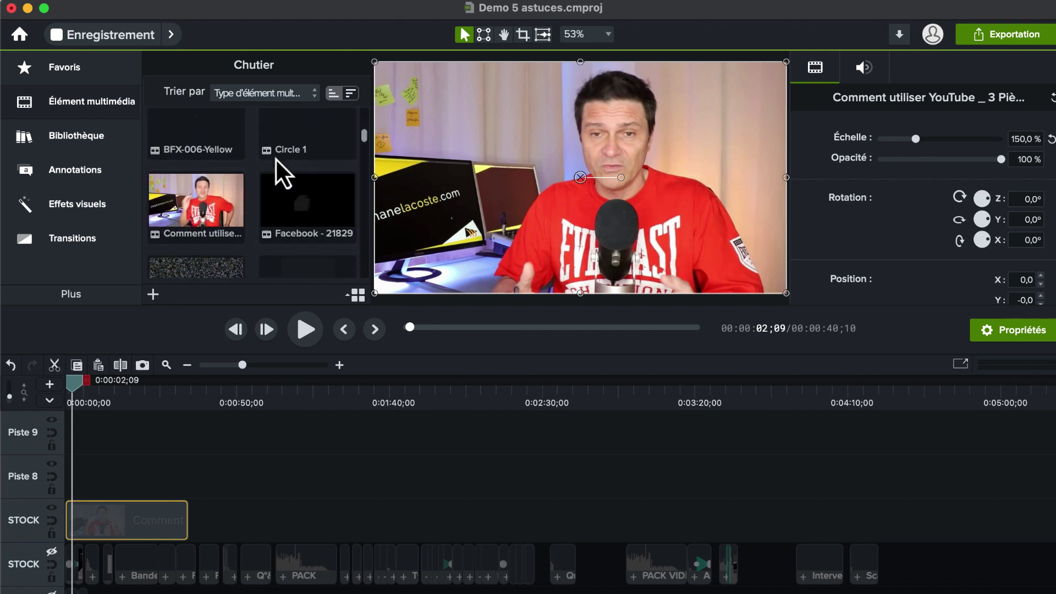
right_click(212, 190)
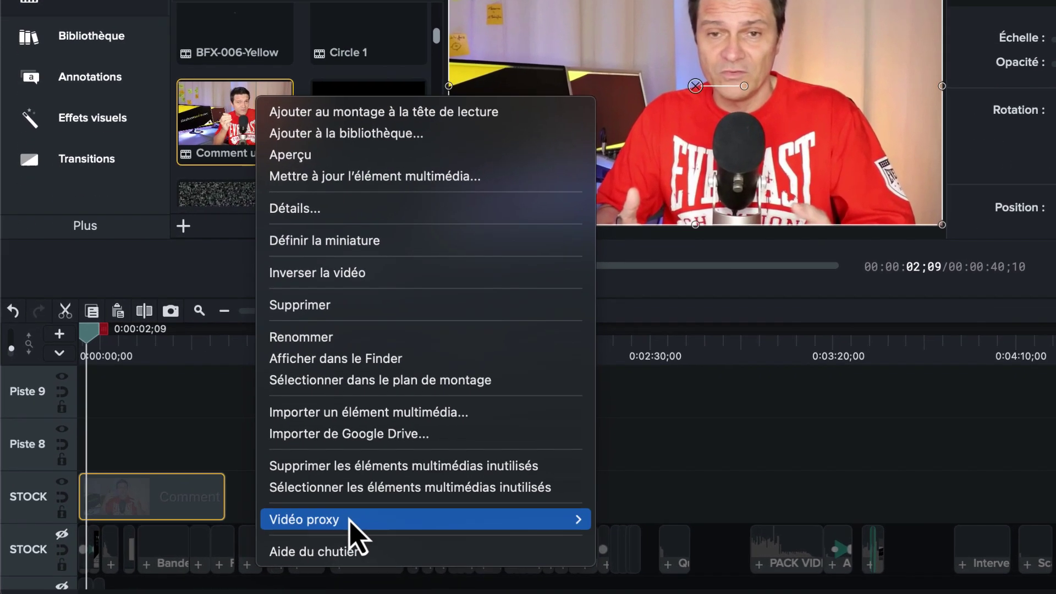
mouse_move(295, 545)
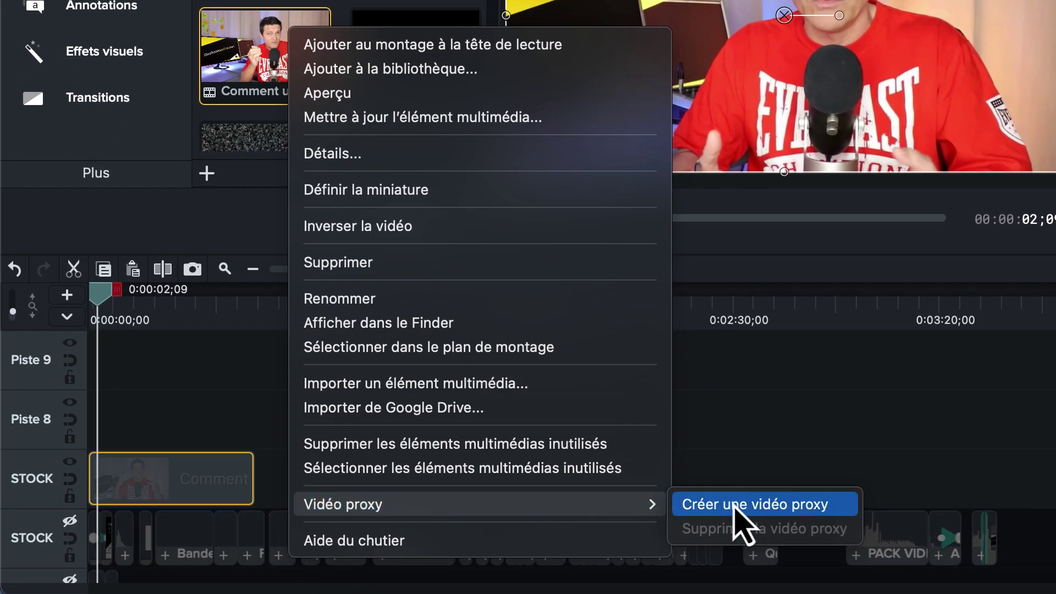
left_click(752, 505)
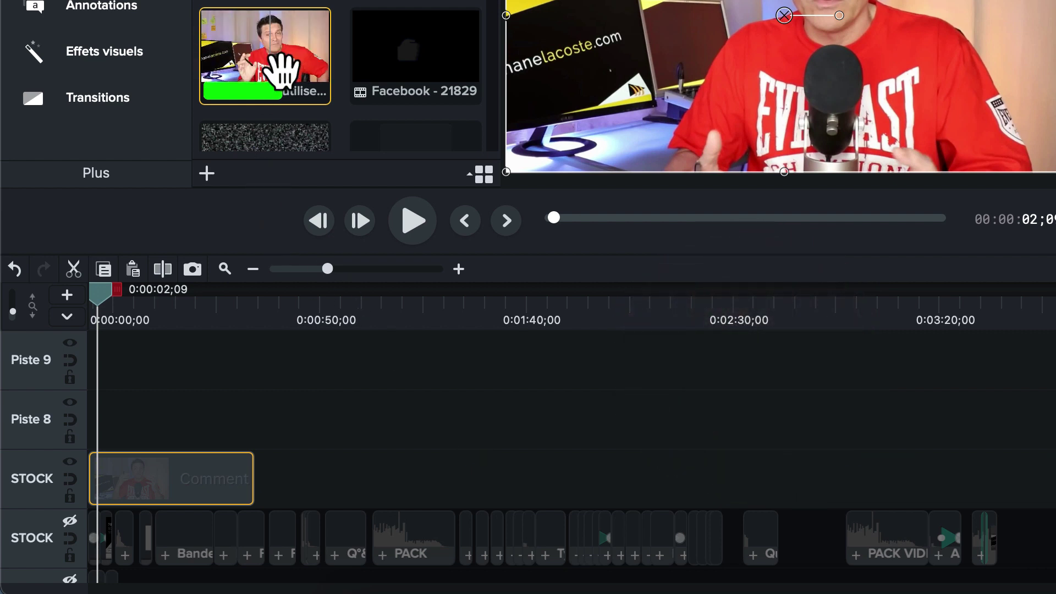
- Check the proxy video options available for the "Comment utiliser YouTube" video, then dismiss them without choosing any
right_click(274, 50)
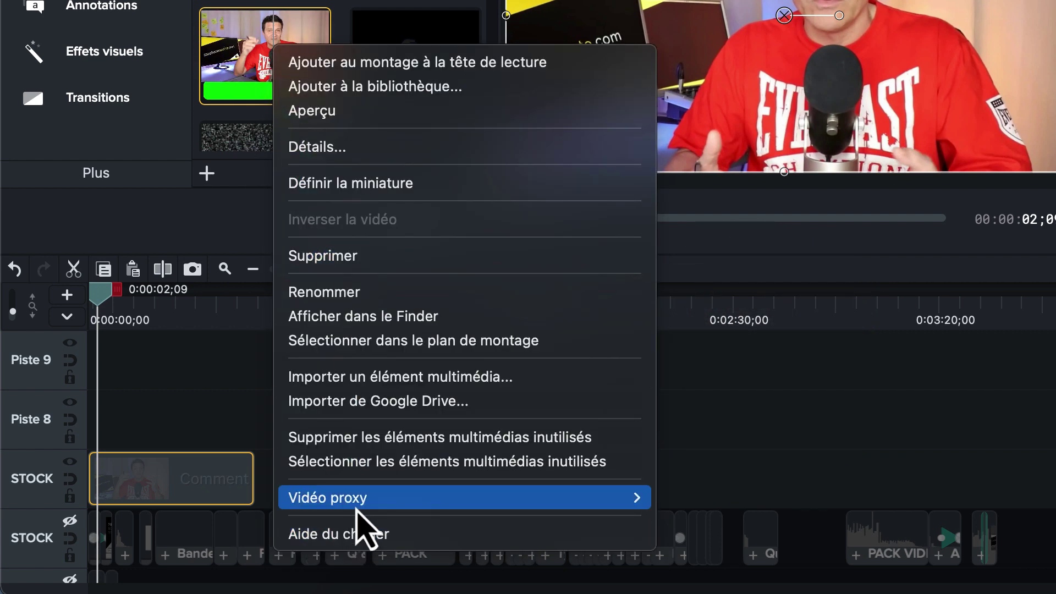
mouse_move(361, 504)
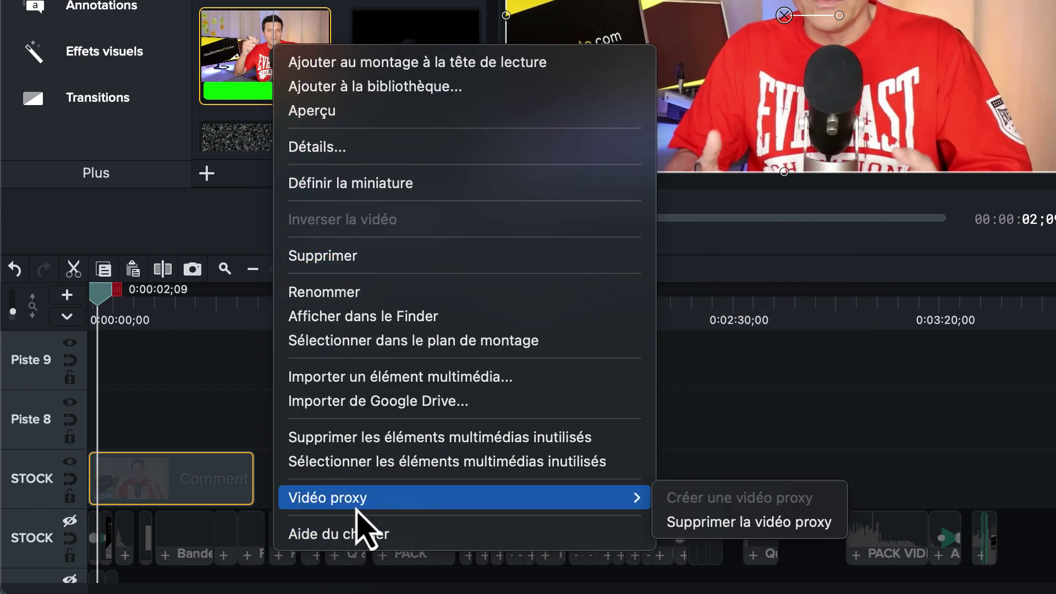
left_click(841, 379)
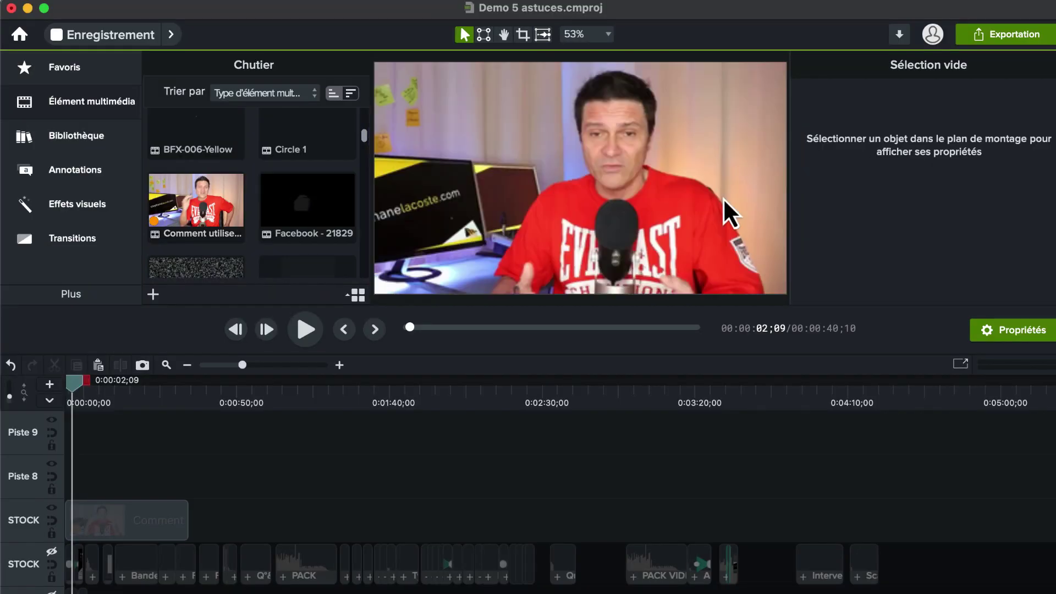
- Zoom the canvas preview in and out to examine the presenter close up and the whole frame
scroll(730, 214, "up", 5)
scroll(729, 213, "down", 4)
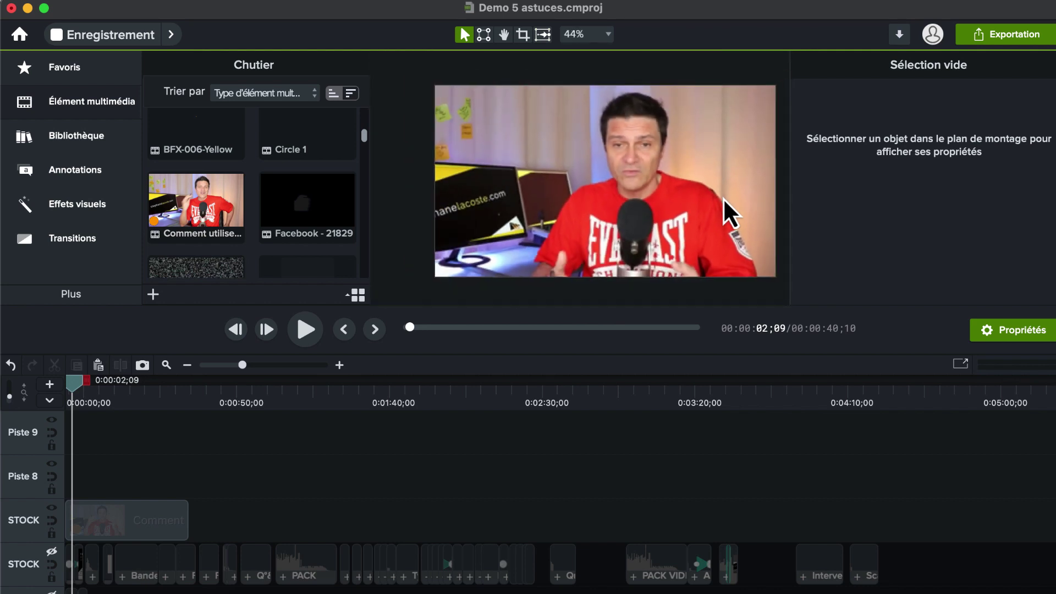
key("super+equal")
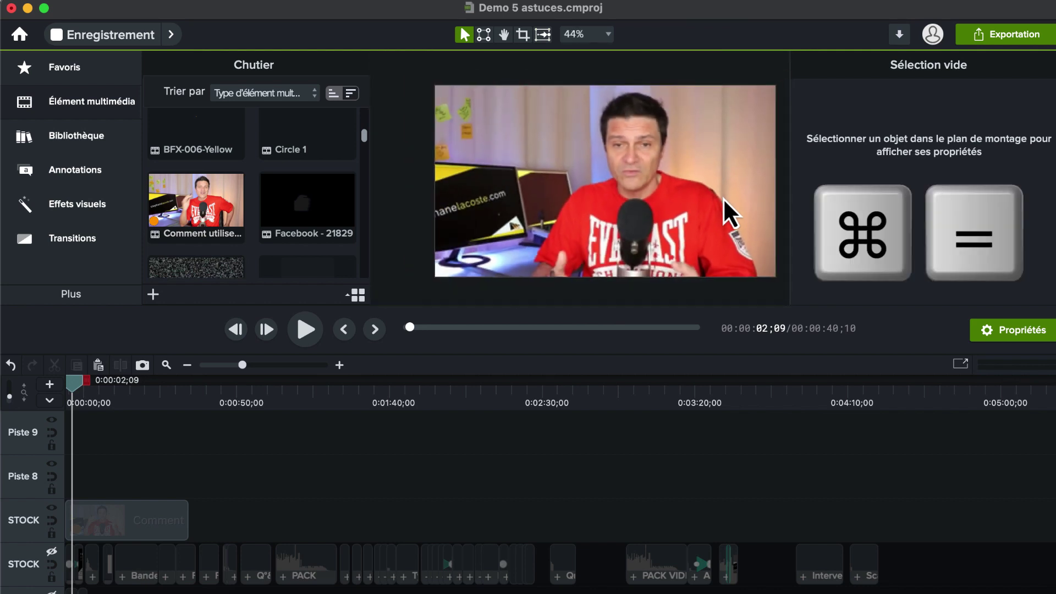
scroll(729, 213, "up", 5)
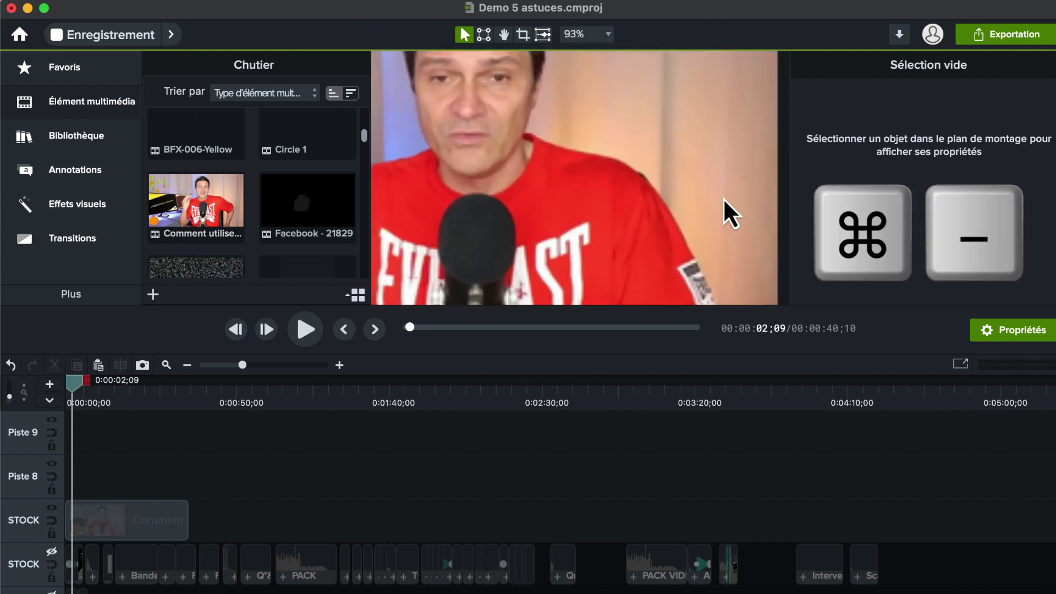
scroll(730, 213, "down", 4)
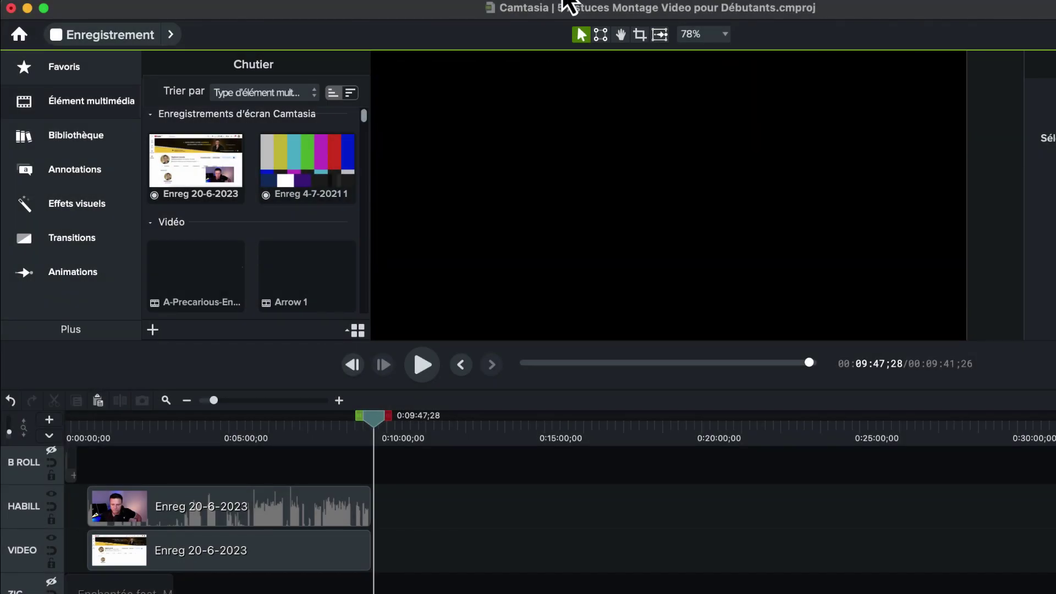
- Open the online help page listing Camtasia's keyboard shortcuts
left_click(567, 1)
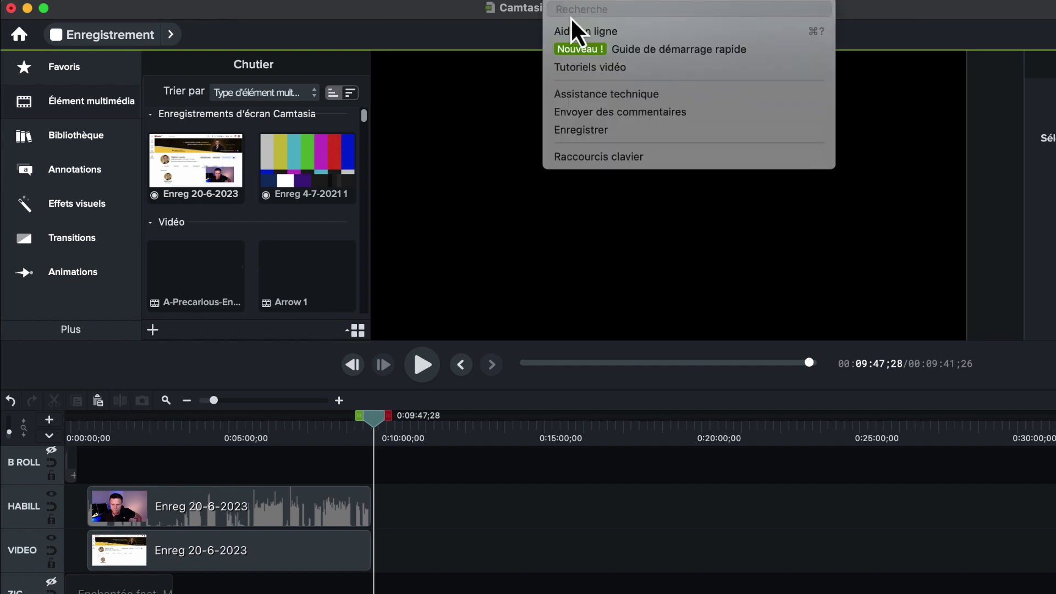
left_click(584, 157)
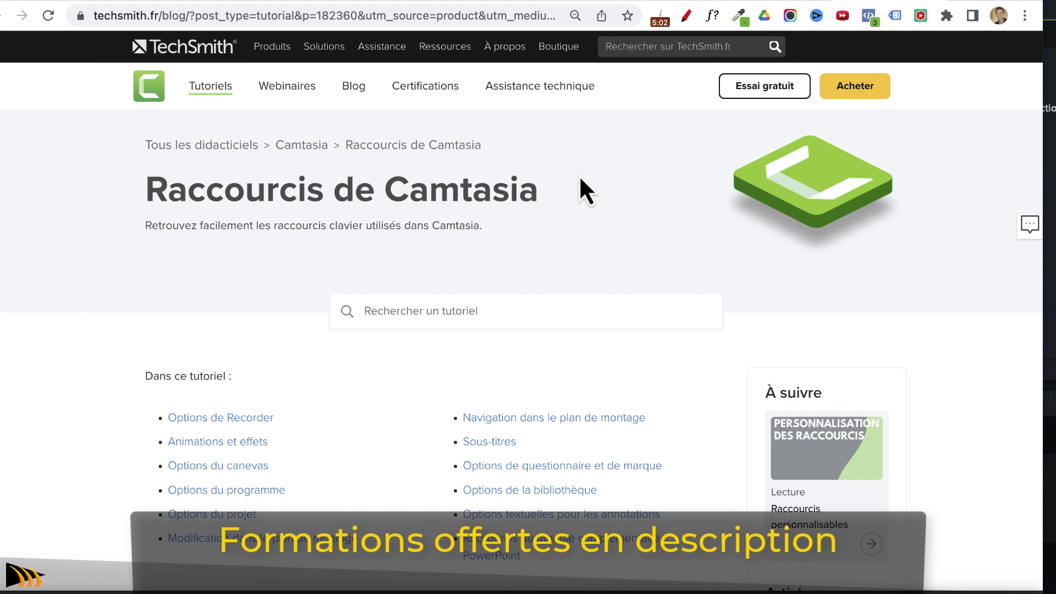
- Jump to the "Animations et effets" section of the shortcuts page and examine its Windows and Mac shortcuts
left_click(242, 443)
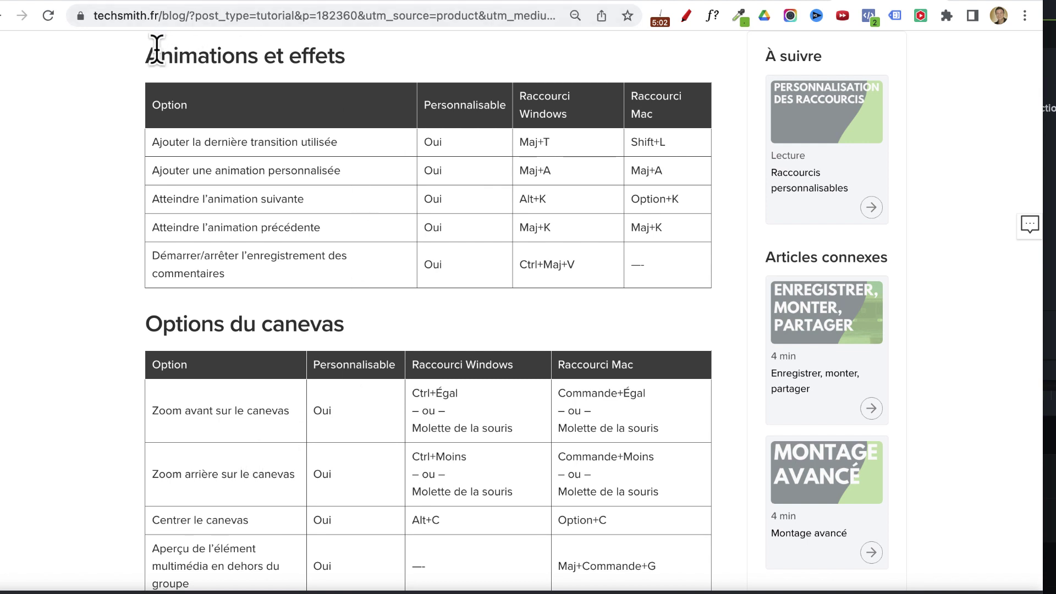
left_click_drag(156, 49, 694, 131)
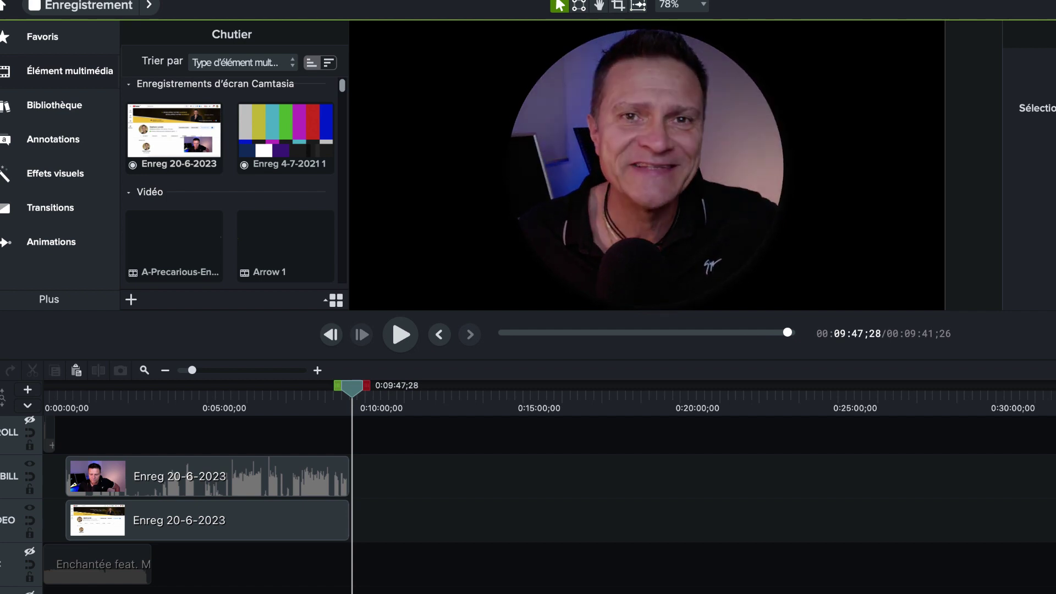
- Switch back to Camtasia and open the "Raccourcis" section of its preferences
left_click(38, 0)
left_click(68, 60)
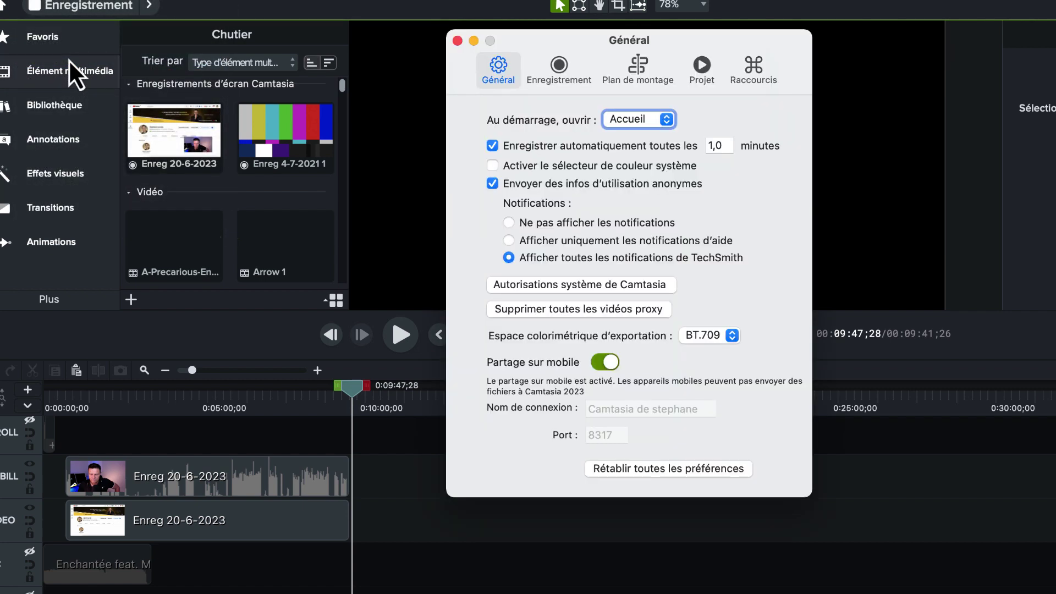
left_click(753, 68)
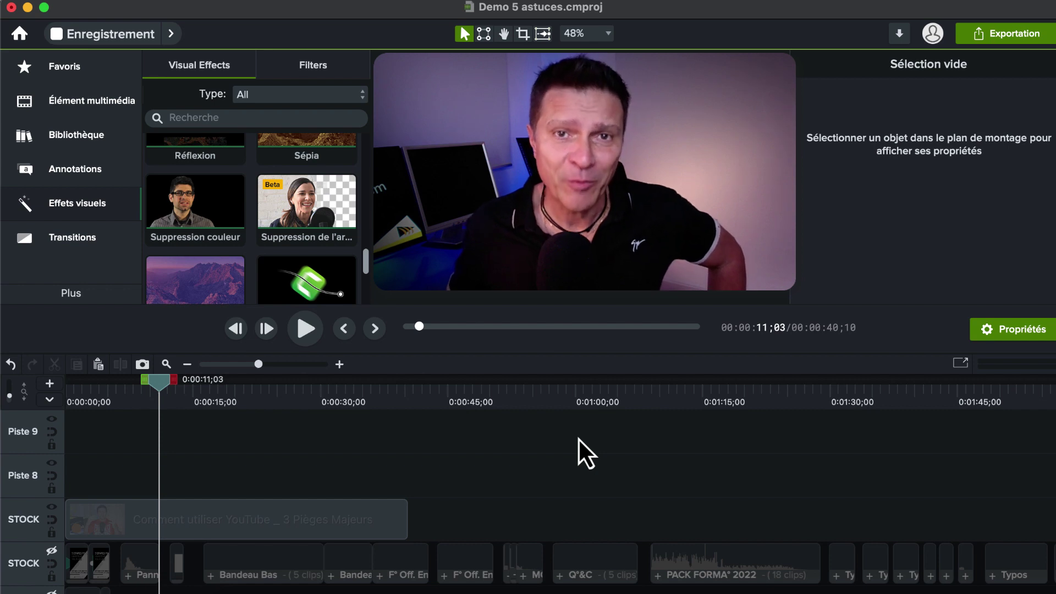
- Apply the background removal visual effect to the "Comment utiliser YouTube" clip on the STOCK track
scroll(550, 448, "right", 1)
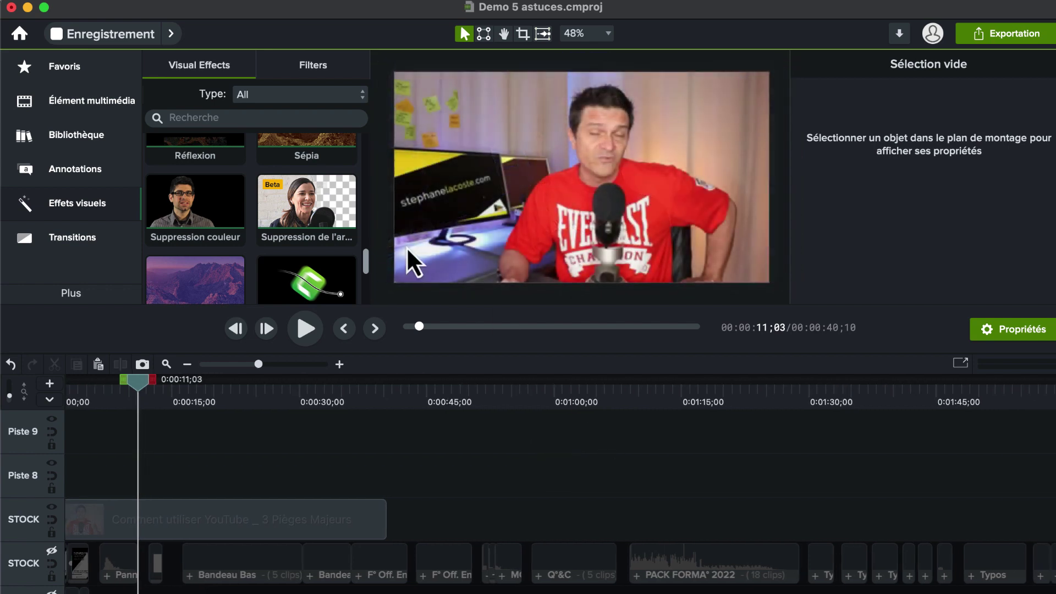
left_click_drag(307, 217, 221, 525)
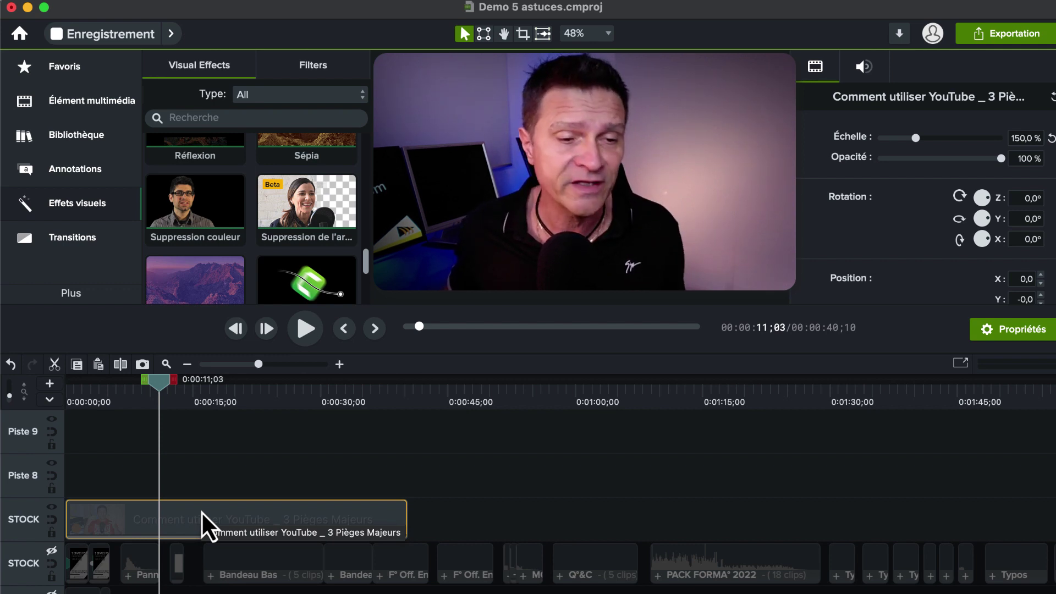
scroll(200, 500, "right", 1)
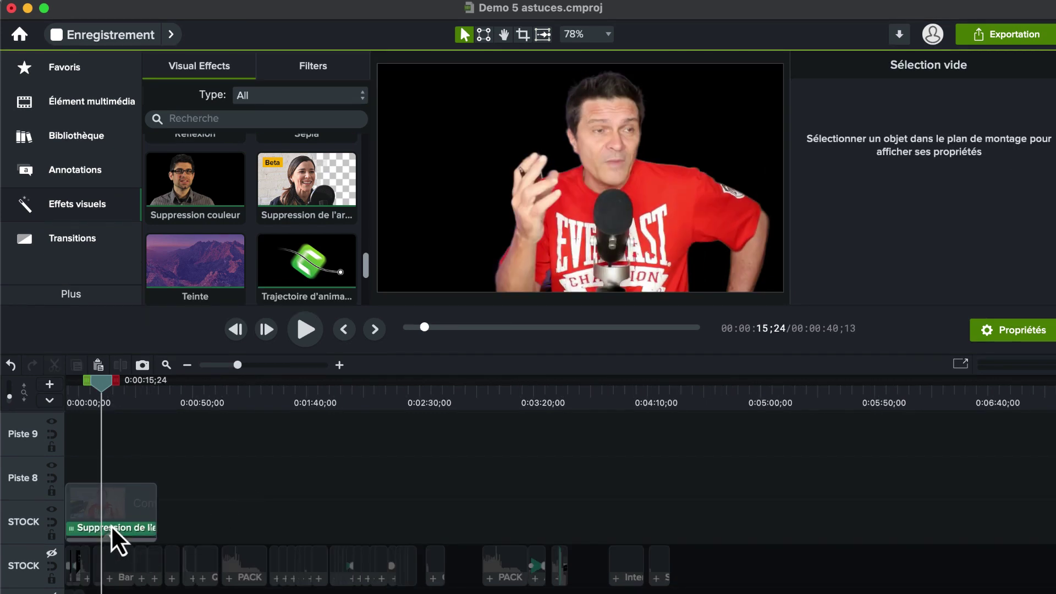
- Remove the background removal effect from the "Comment utiliser YouTube" clip
left_click(110, 525)
key("Delete")
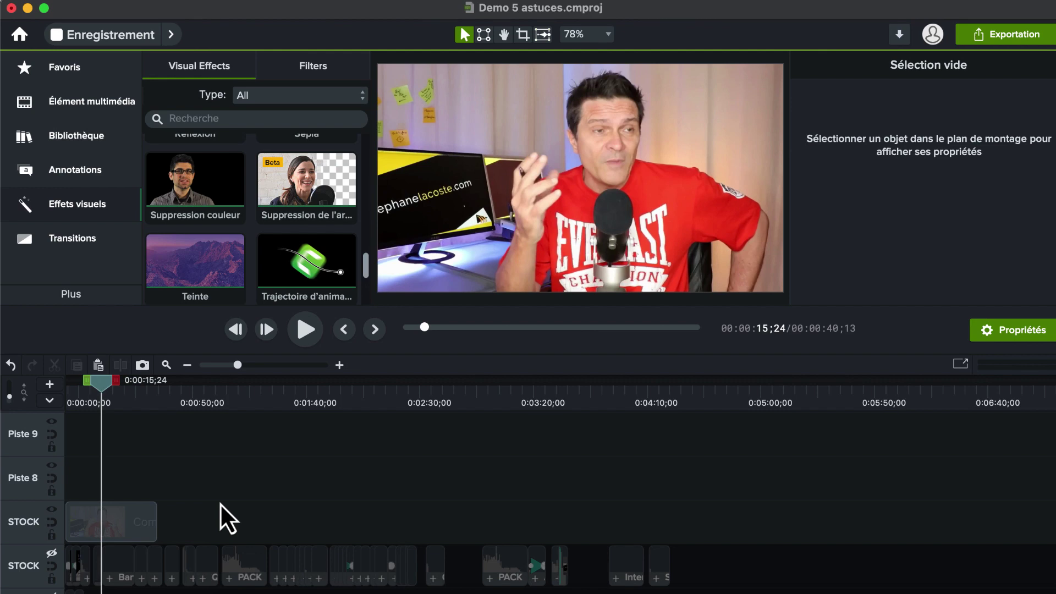
- Check the scale setting of the "Comment utiliser YouTube" clip and leave the clip deselected
left_click(125, 536)
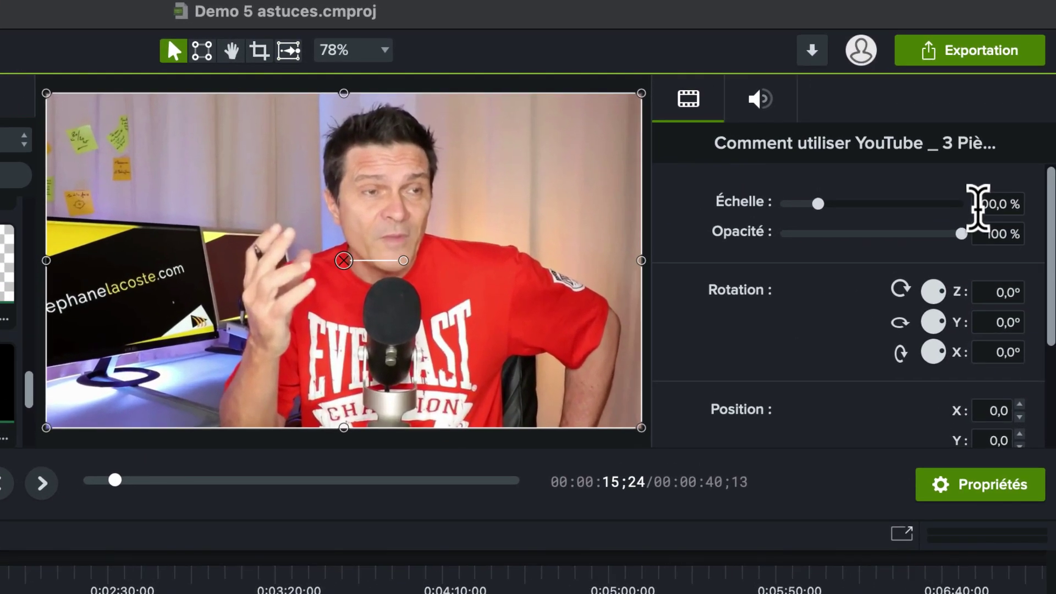
left_click_drag(1004, 145, 1040, 145)
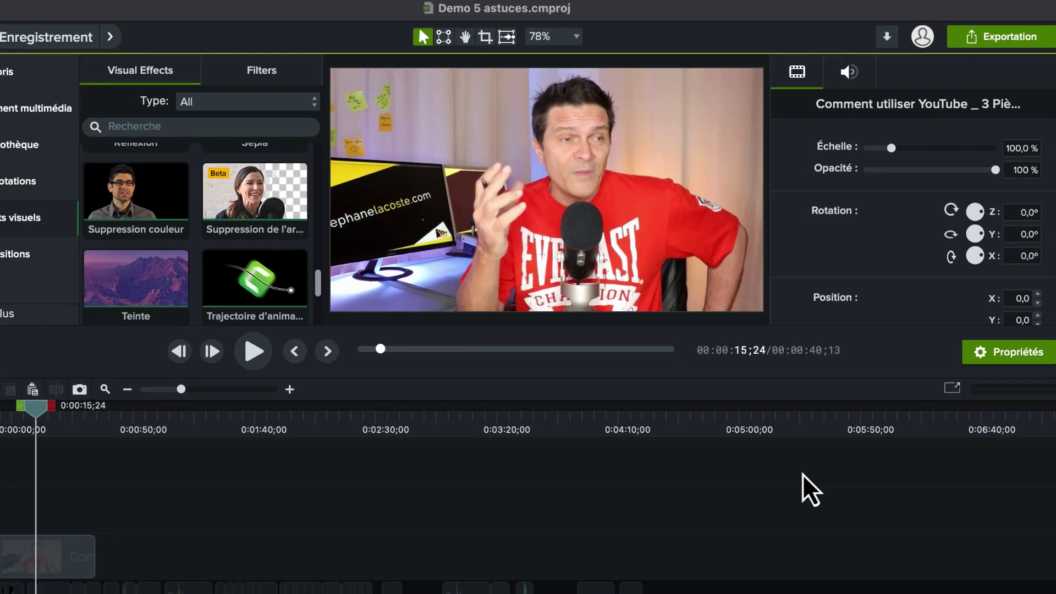
left_click(820, 460)
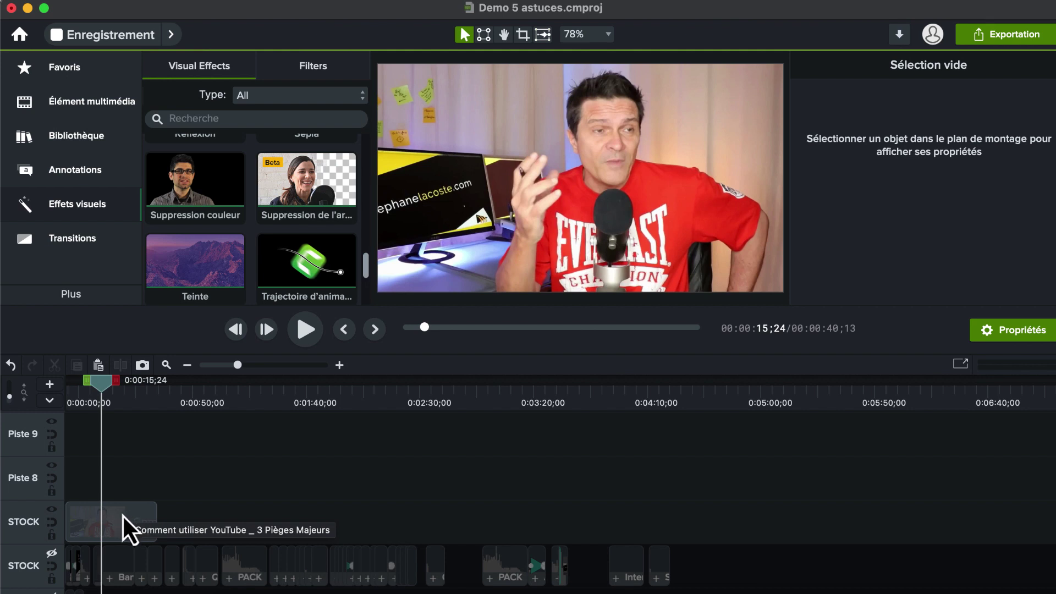
- Split the "Comment utiliser YouTube" clip at 0:00:15;24 and set the second part's scale to 200 %
left_click(122, 513)
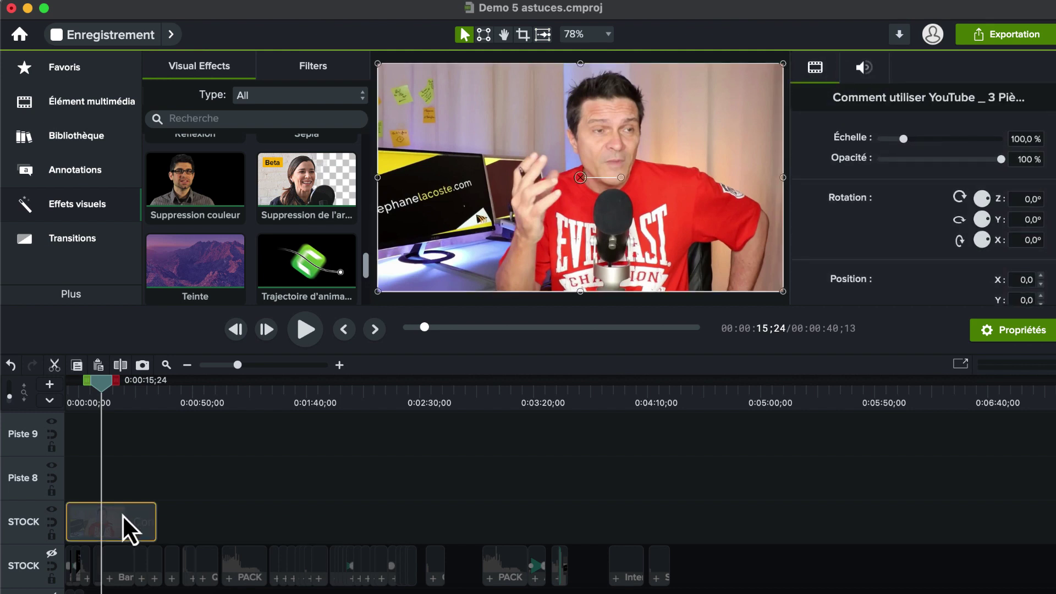
key("s")
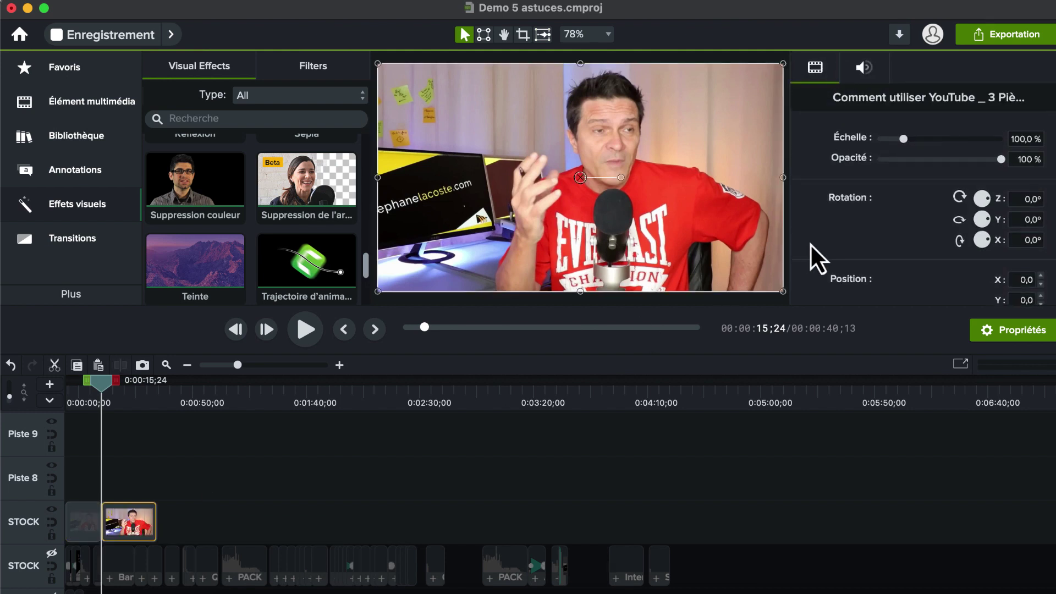
left_click(1031, 138)
key("Return")
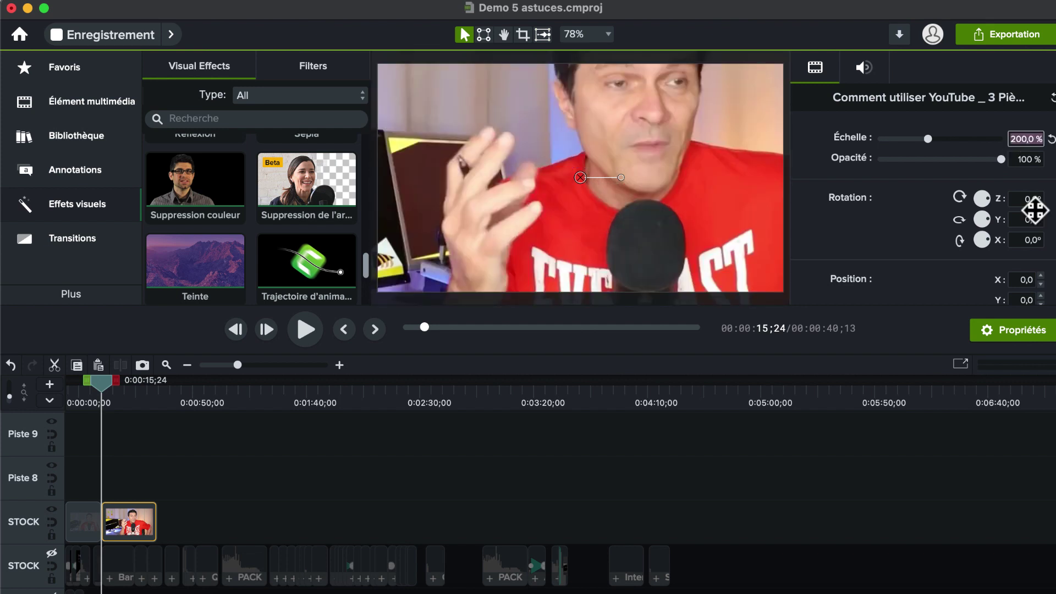
- Undo the scale change and the split of the "Comment utiliser YouTube" clip
key("super+z")
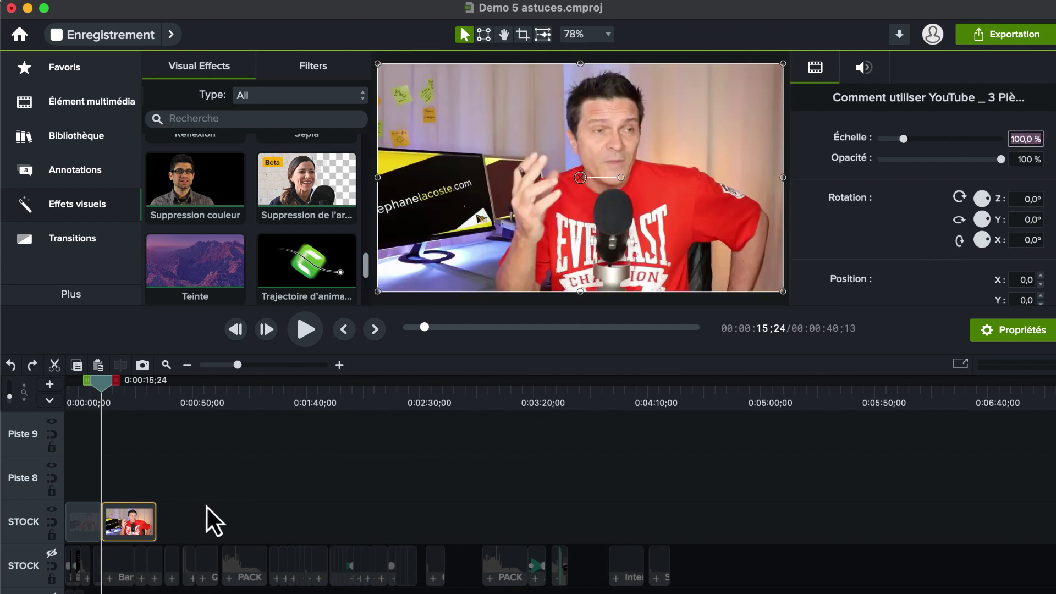
key("super+z")
left_click(219, 493)
- Scale the whole clip to 200 % and reposition it to about X -84.5, Y -302 so the presenter's face fills the frame
left_click(111, 516)
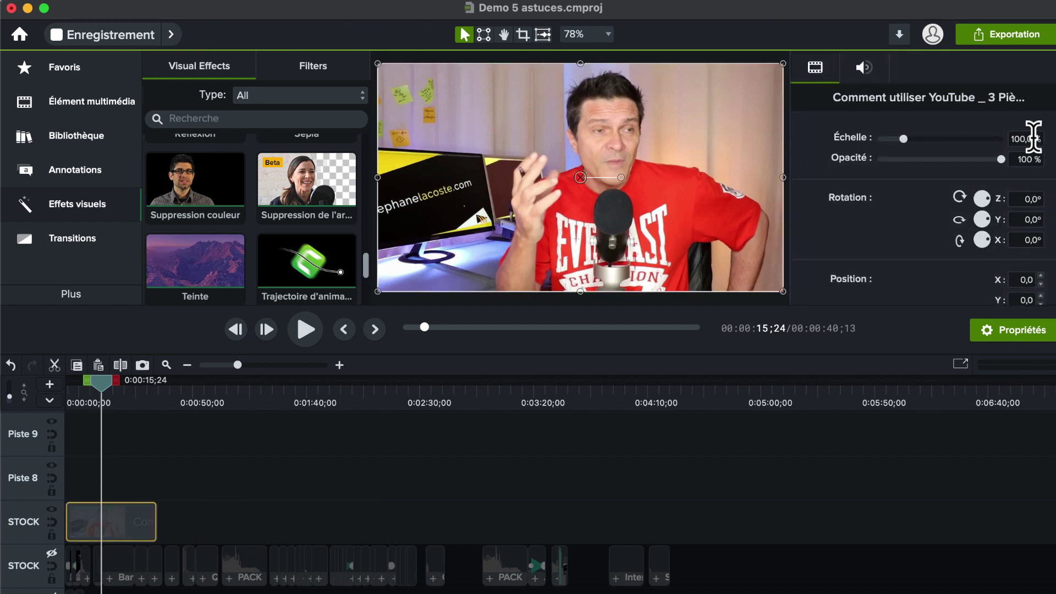
left_click(1010, 139)
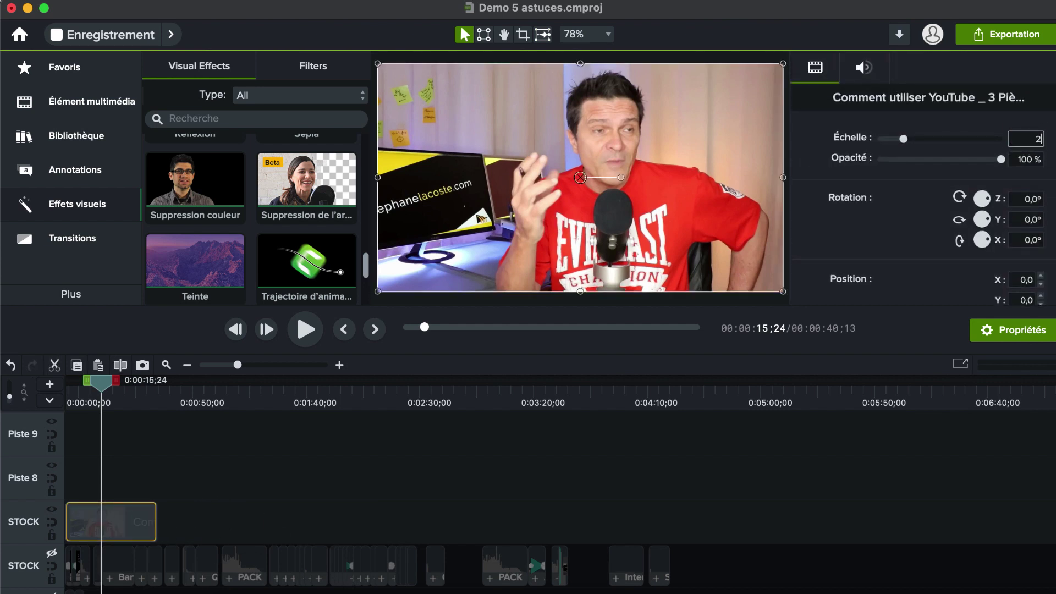
key("Return")
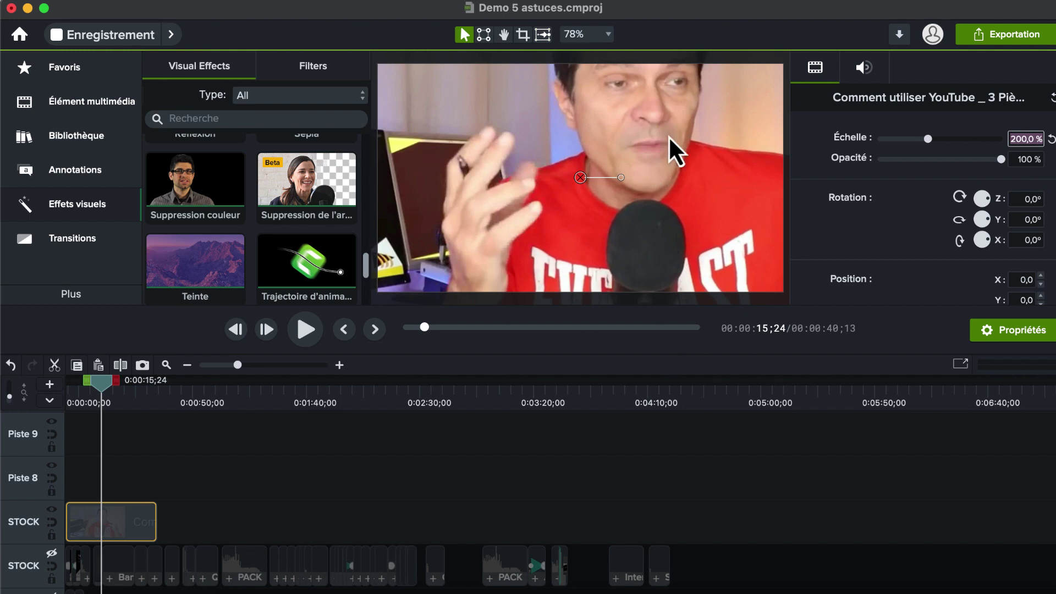
left_click_drag(668, 136, 652, 190)
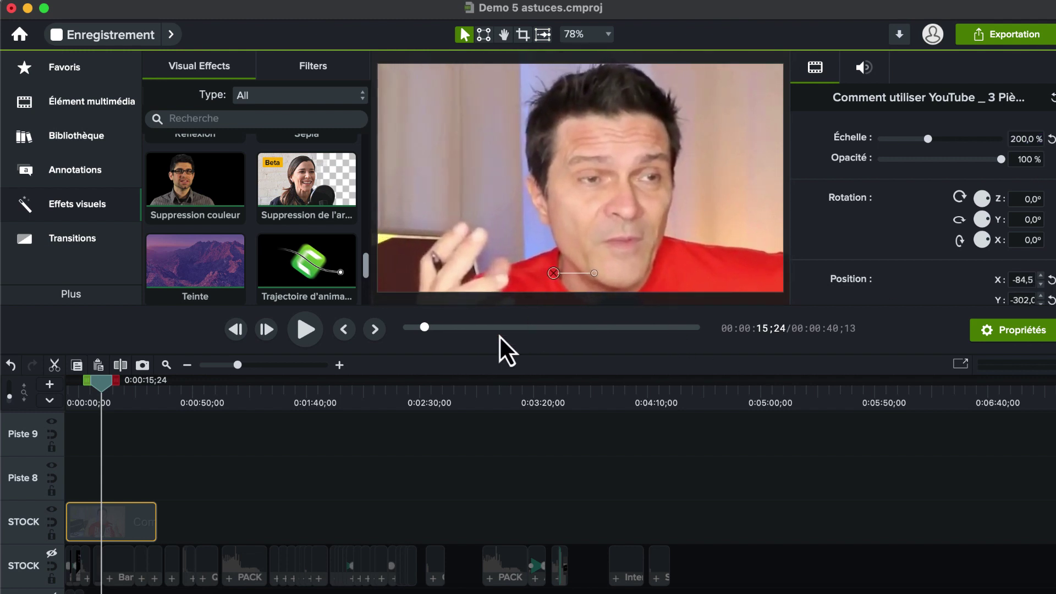
left_click(344, 406)
left_click(344, 461)
- Split the enlarged clip at 0:00:10;13 and reset the second part's visual properties to their defaults
key("Home")
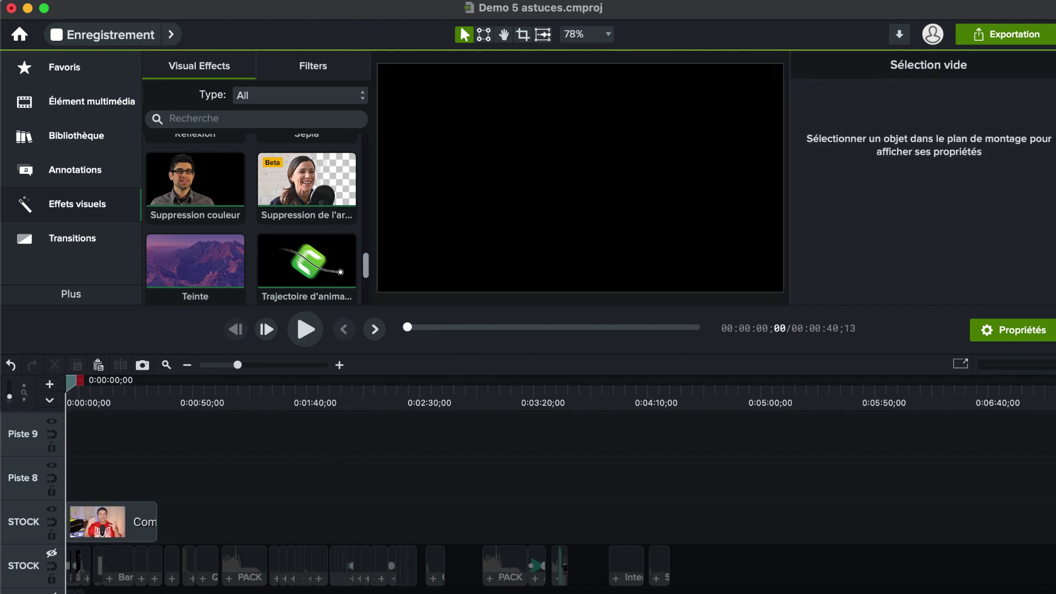
left_click_drag(67, 388, 89, 389)
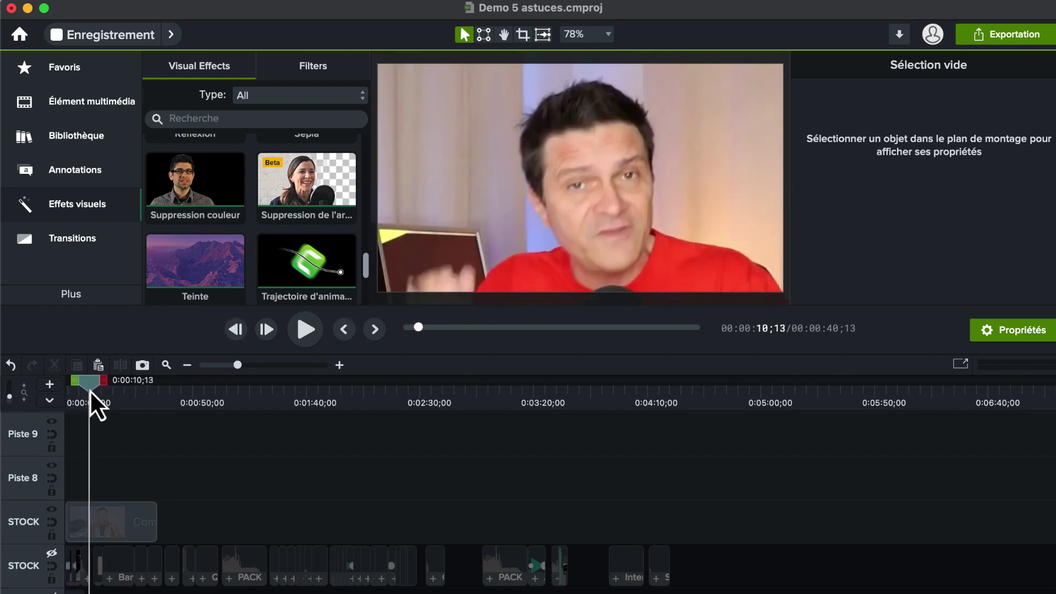
left_click(114, 516)
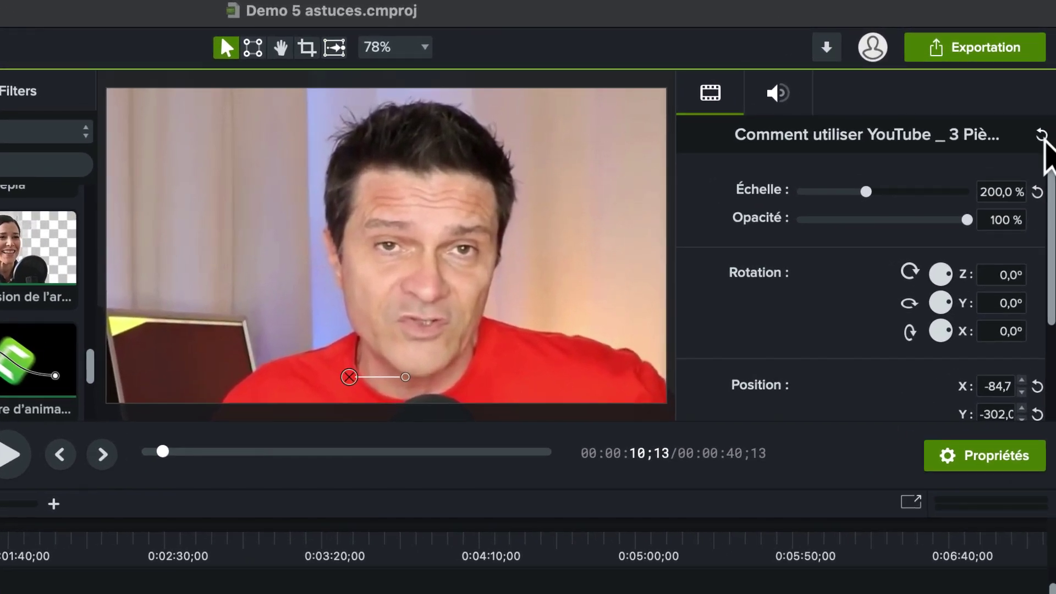
left_click(1042, 137)
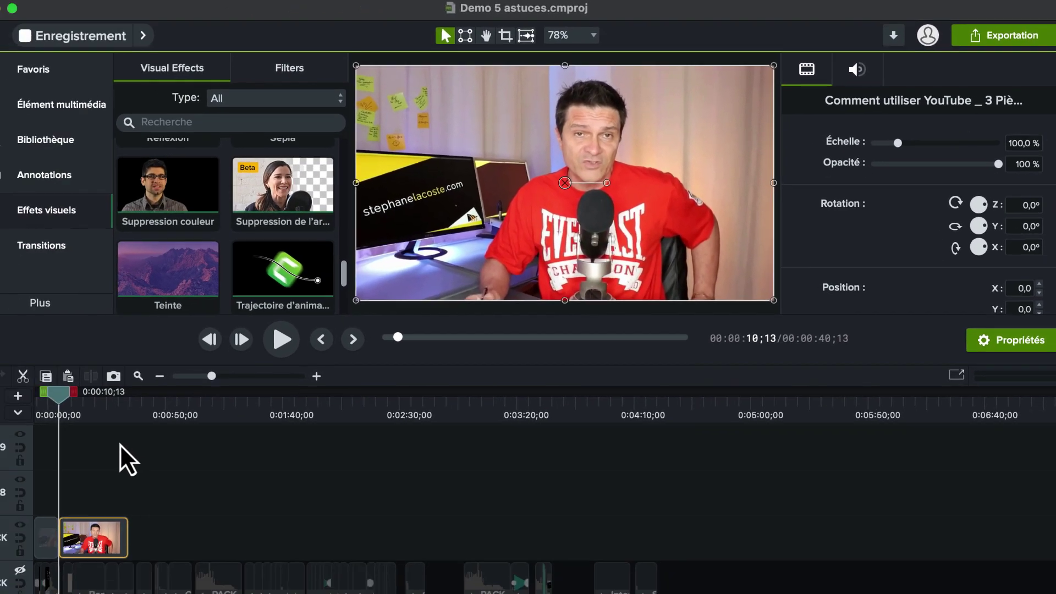
- Split the second part of the clip at 0:00:14;09
left_click_drag(58, 399, 98, 388)
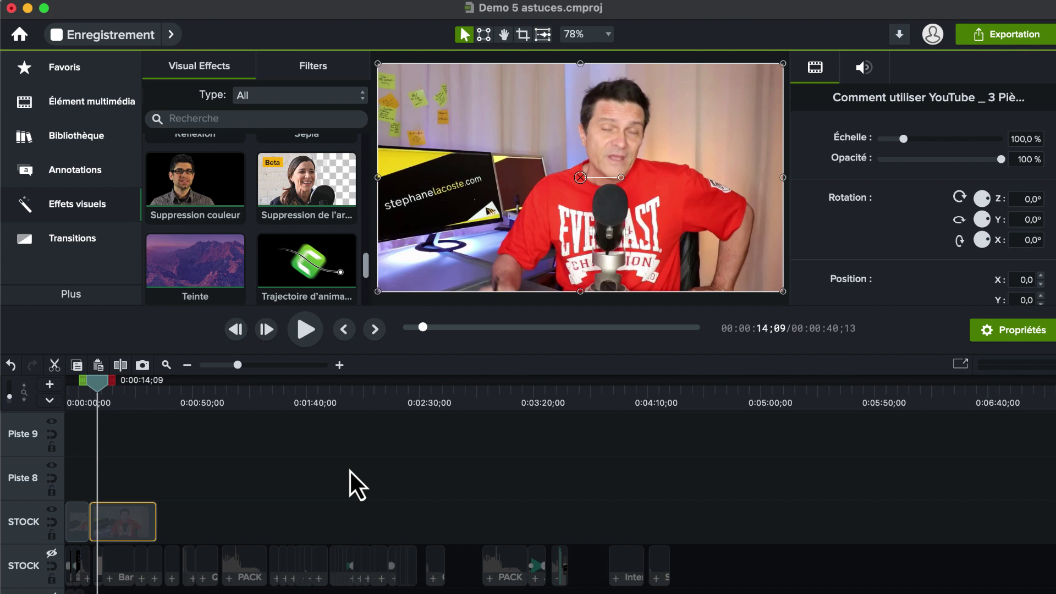
key("super+z")
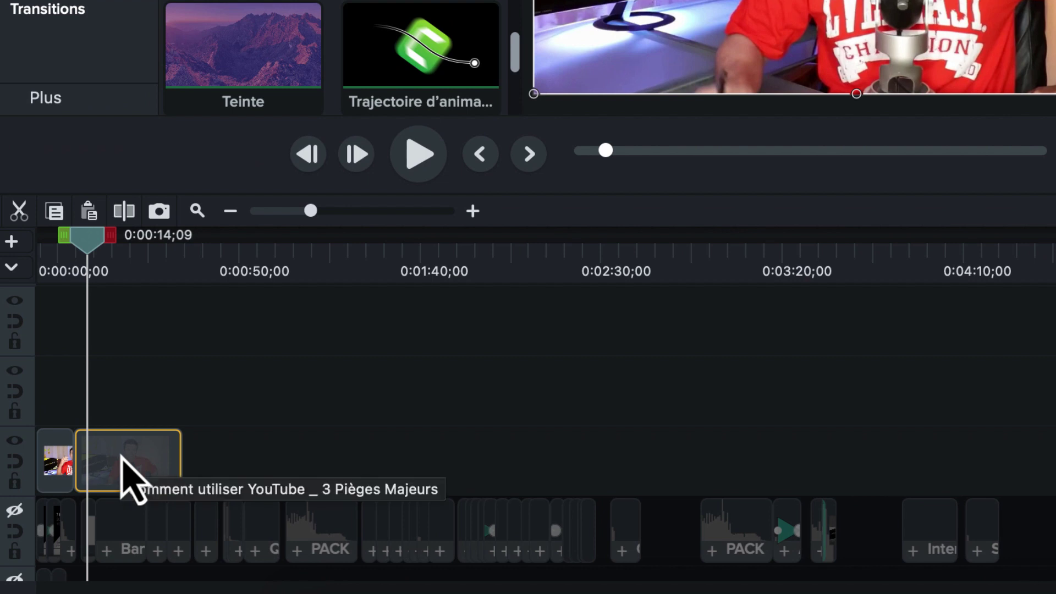
key("super+t")
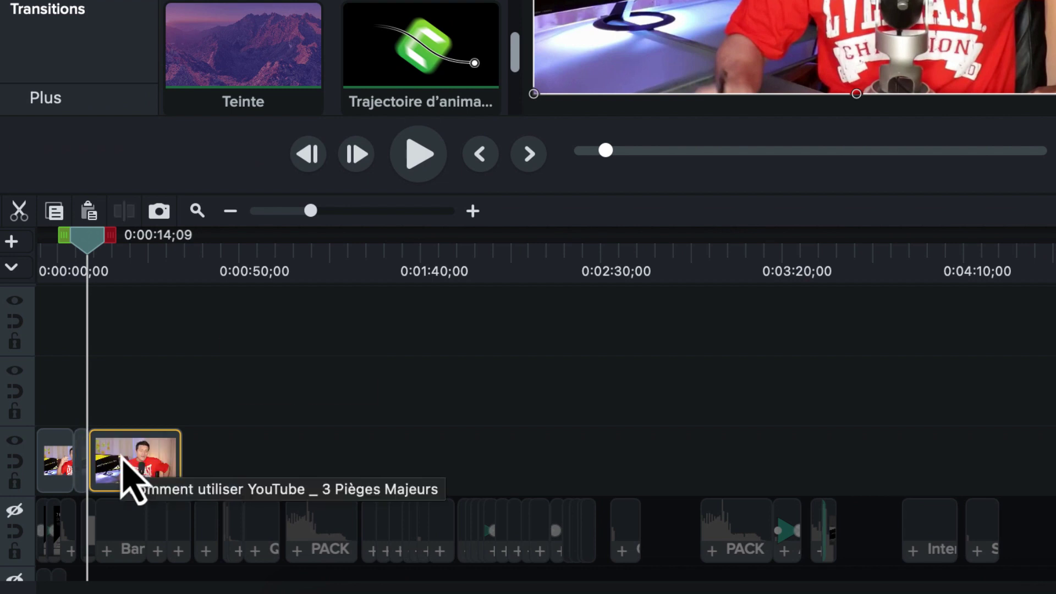
- Examine the editing options available for the short clip between the two cuts on the STOCK track
left_click(81, 461)
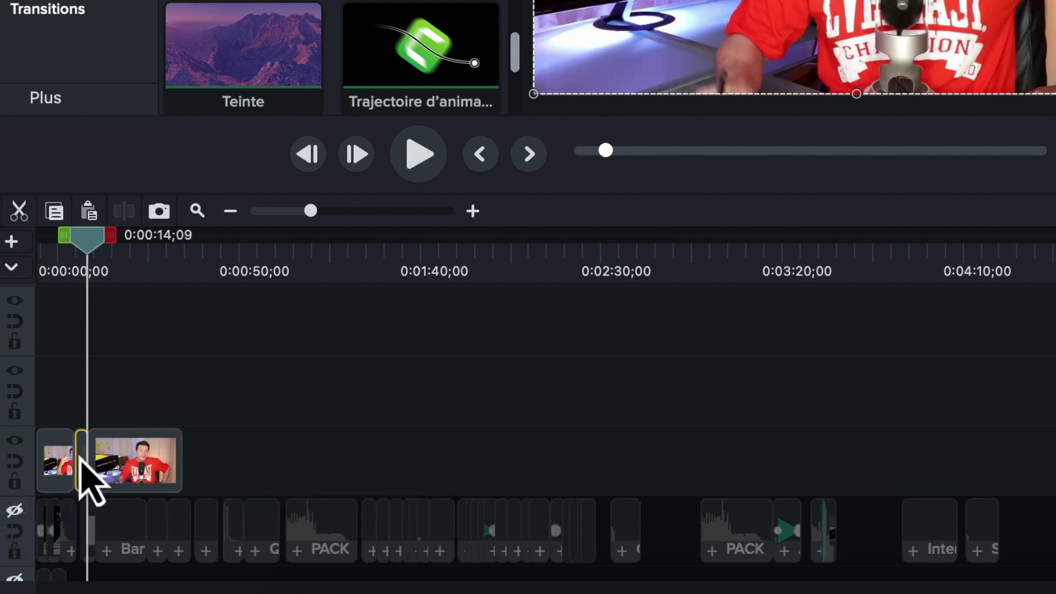
right_click(86, 473)
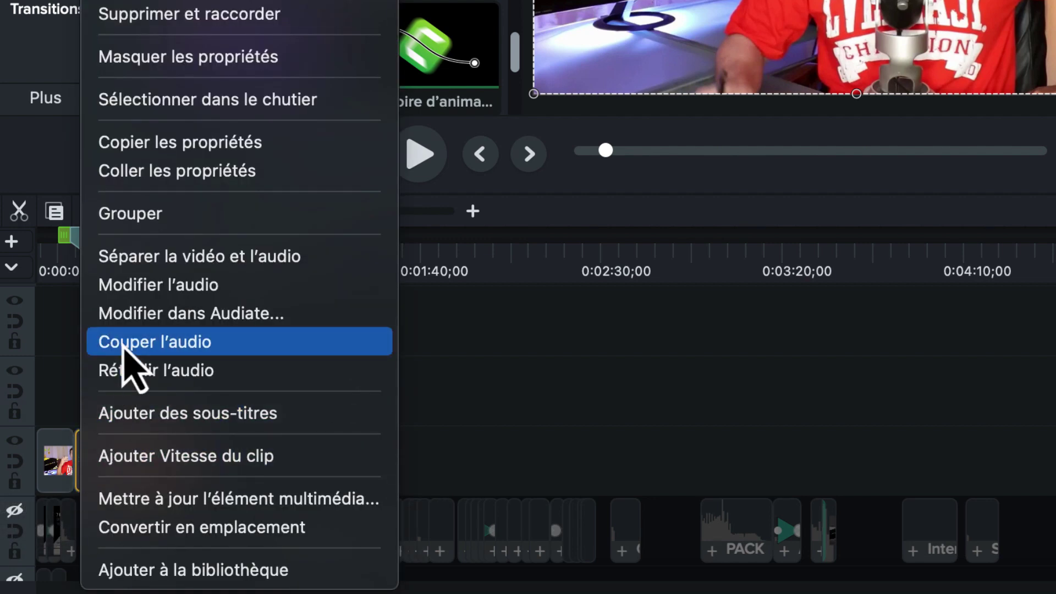
left_click(231, 360)
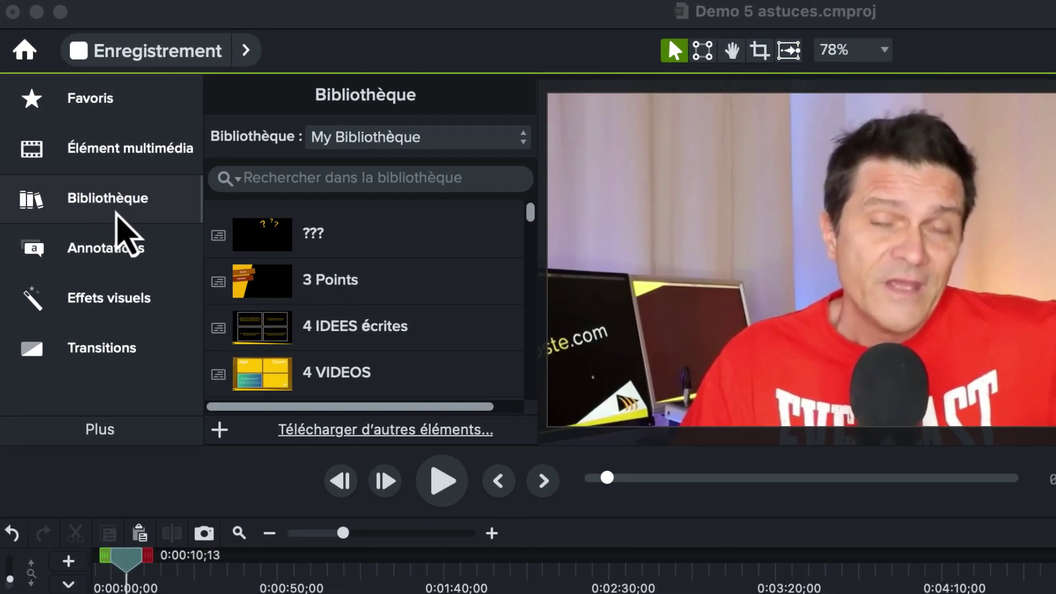
- Browse the reusable elements stored in the "My Bibliothèque" library
left_click(524, 141)
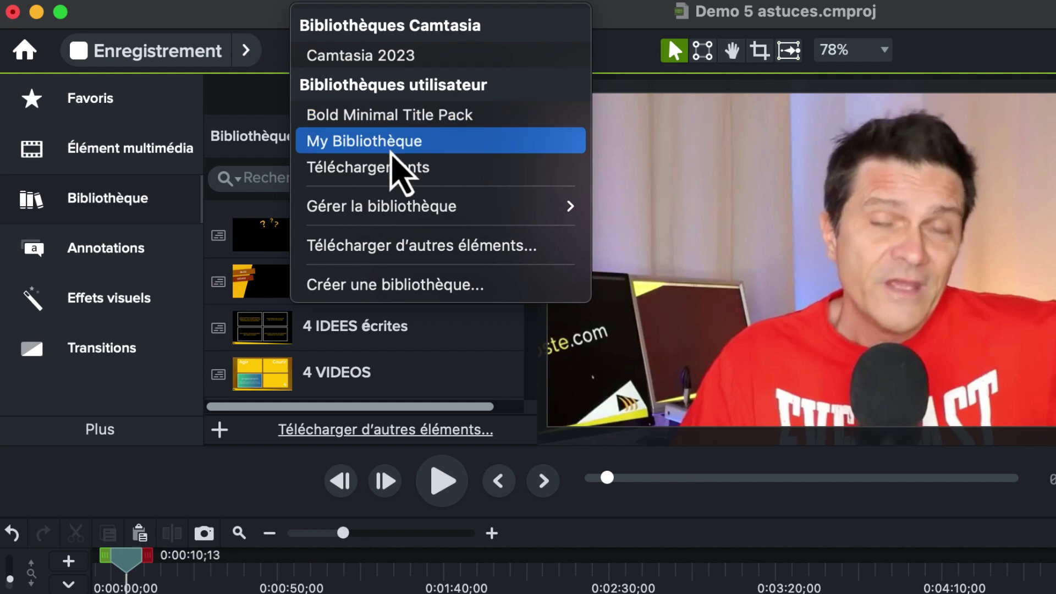
left_click(392, 147)
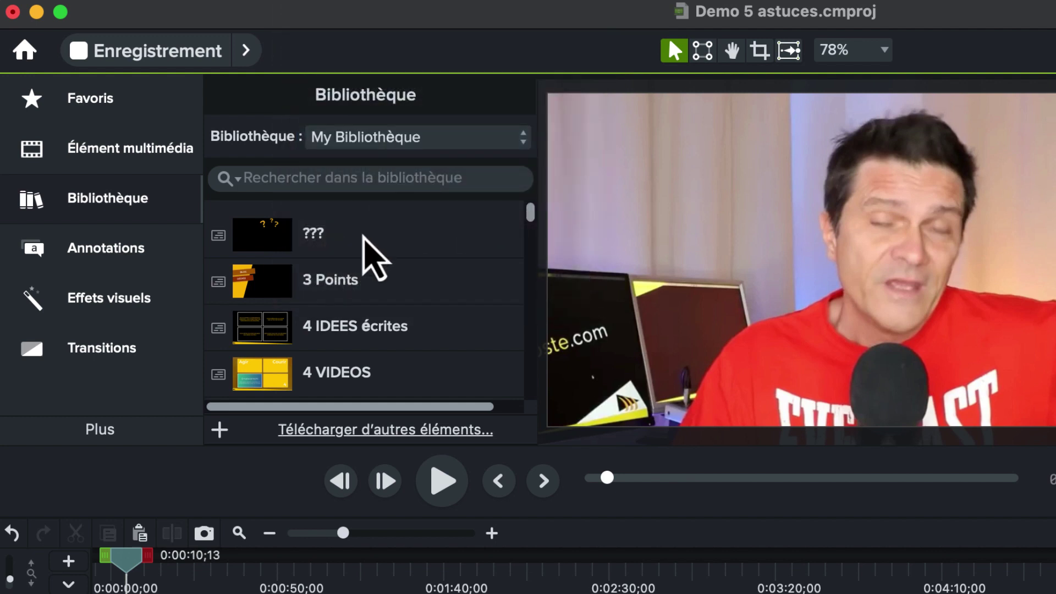
scroll(358, 252, "down", 2)
scroll(355, 259, "down", 10)
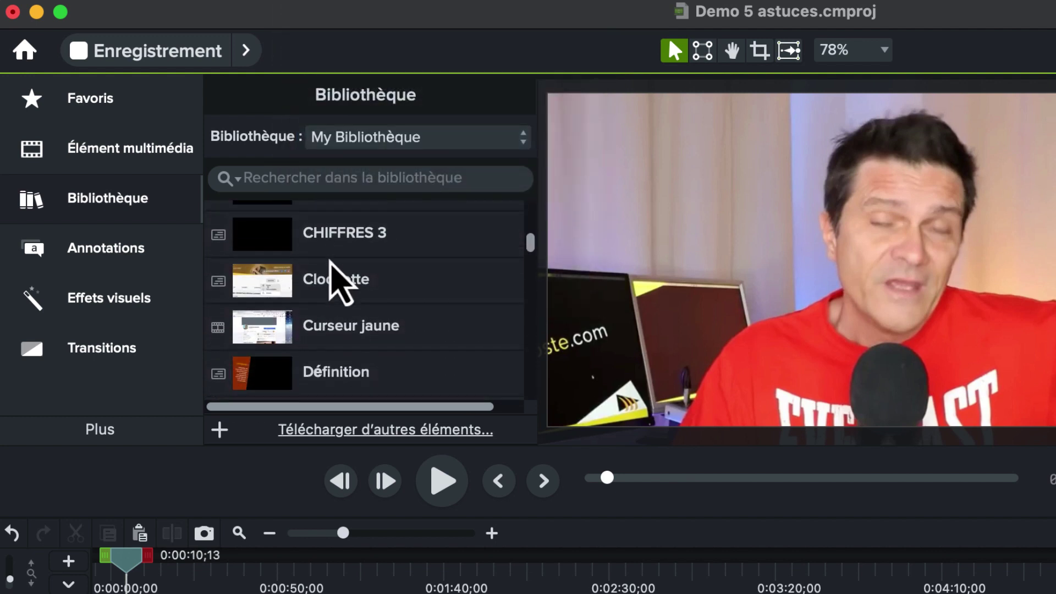
scroll(333, 263, "down", 5)
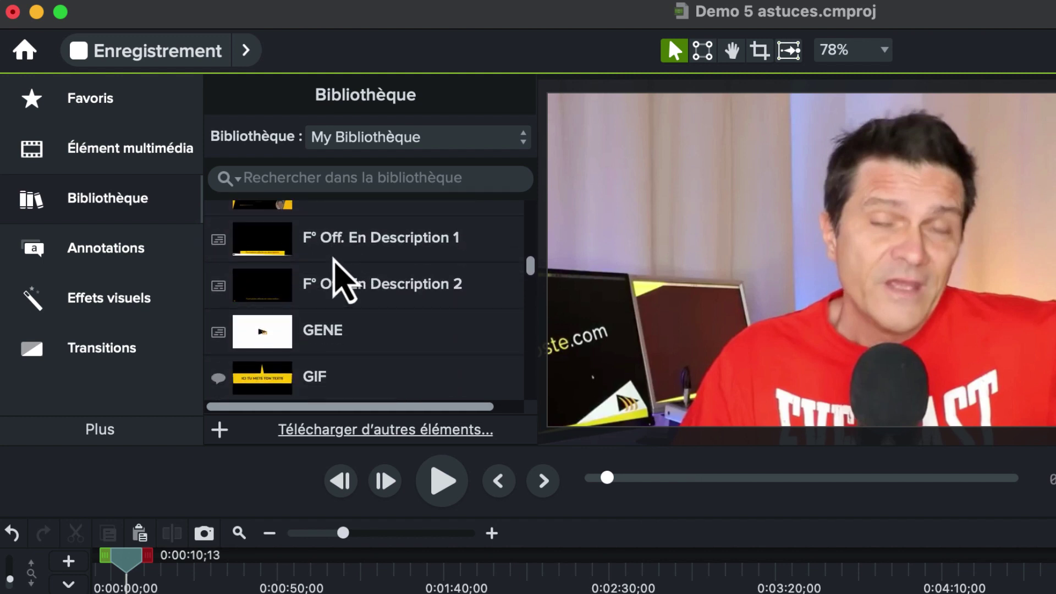
scroll(342, 280, "down", 6)
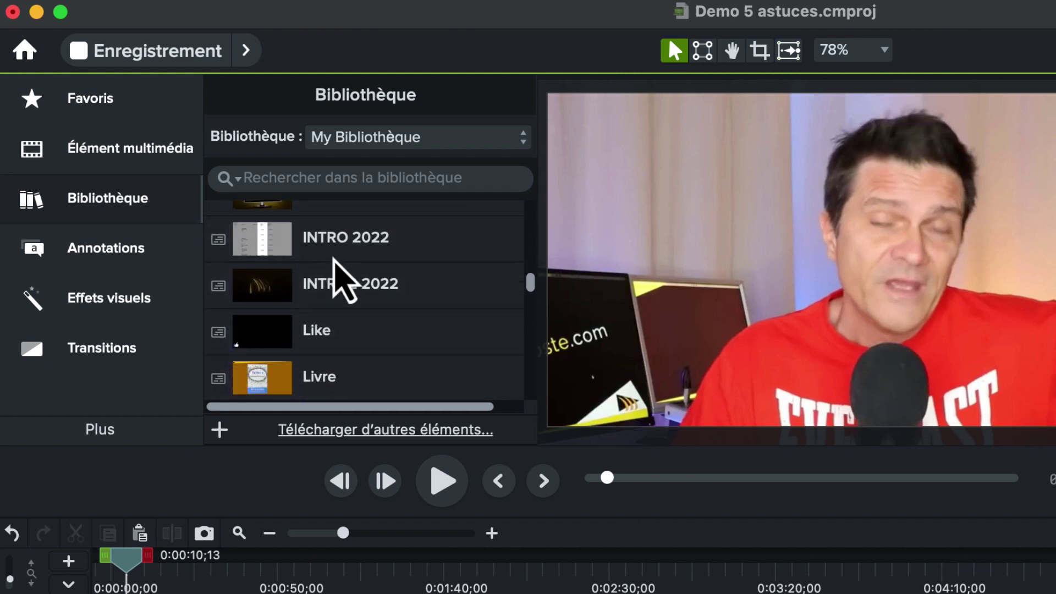
scroll(341, 264, "up", 3)
scroll(335, 265, "up", 5)
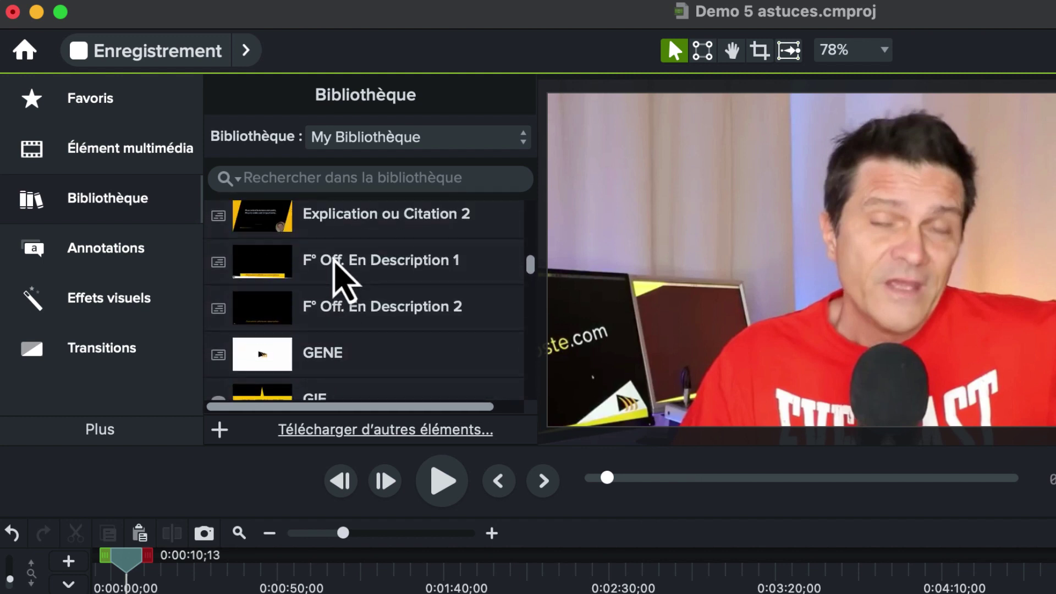
- Try the "Intervention" clip from My Bibliothèque on Piste 8 and remove it from the timeline
scroll(329, 286, "down", 5)
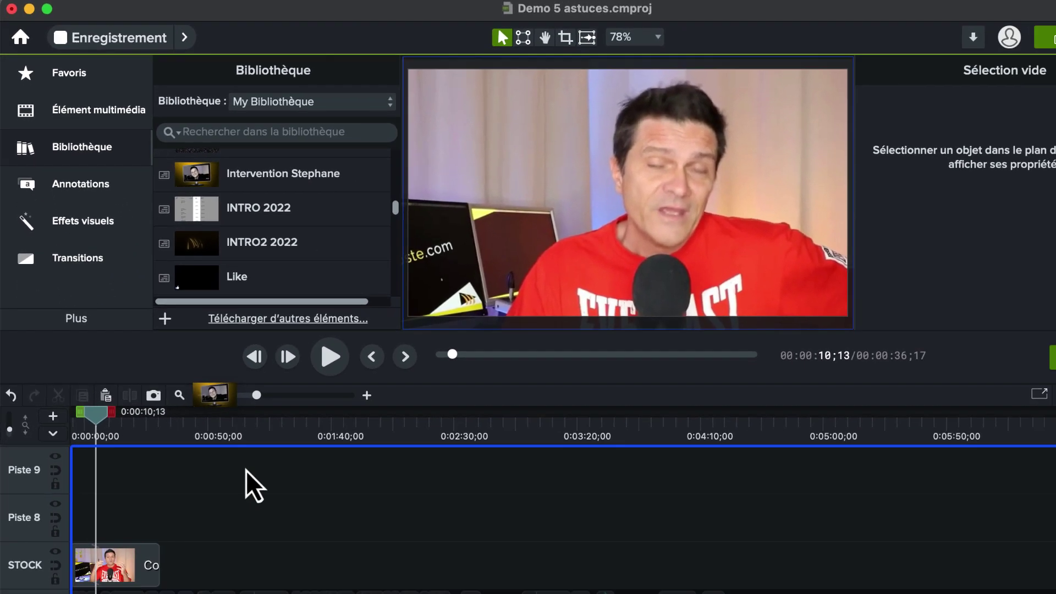
left_click_drag(245, 471, 261, 528)
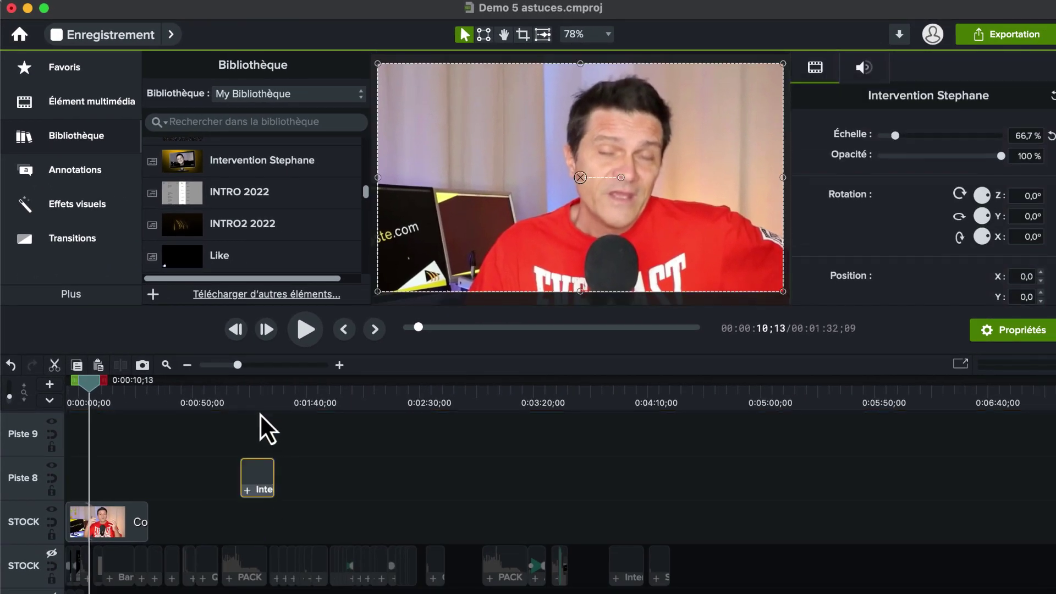
left_click(277, 434)
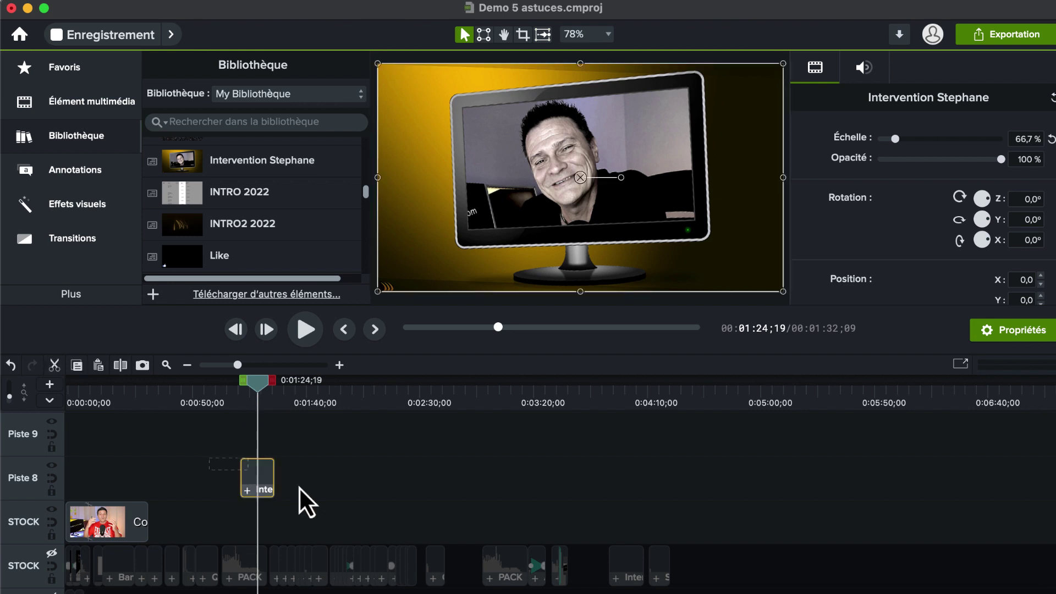
key("Delete")
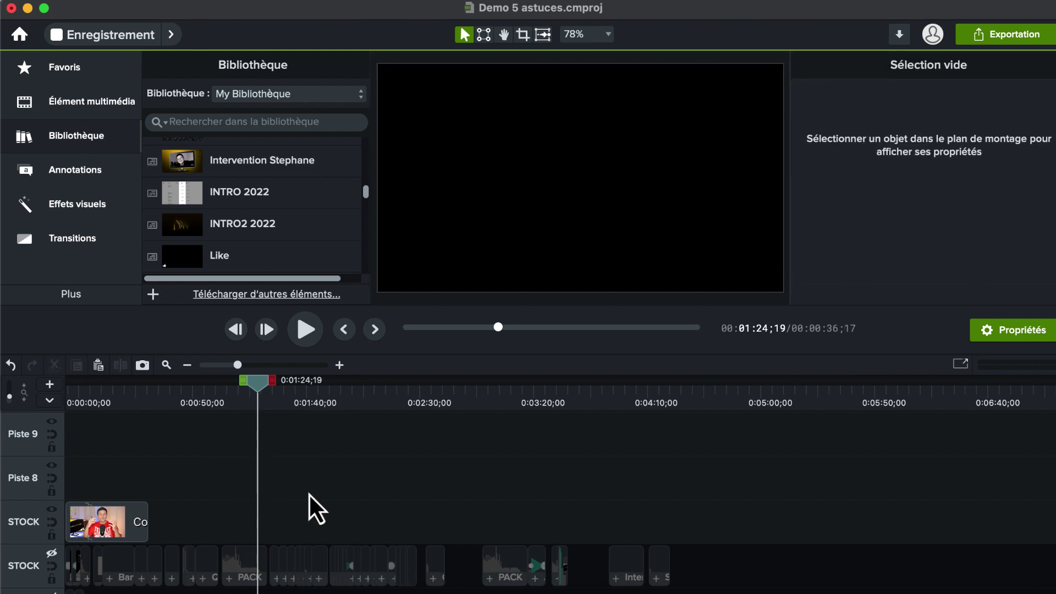
- Add the red arrow callout with ABC text to Piste 8 at about 0:00:15
left_click_drag(282, 367, 266, 365)
scroll(320, 422, "left", 10)
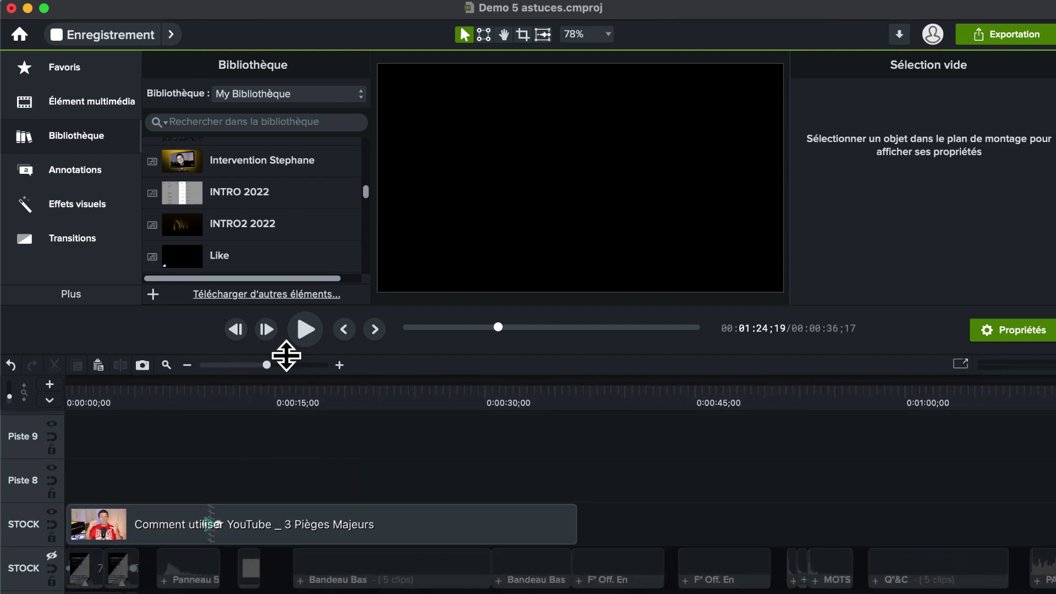
left_click(88, 175)
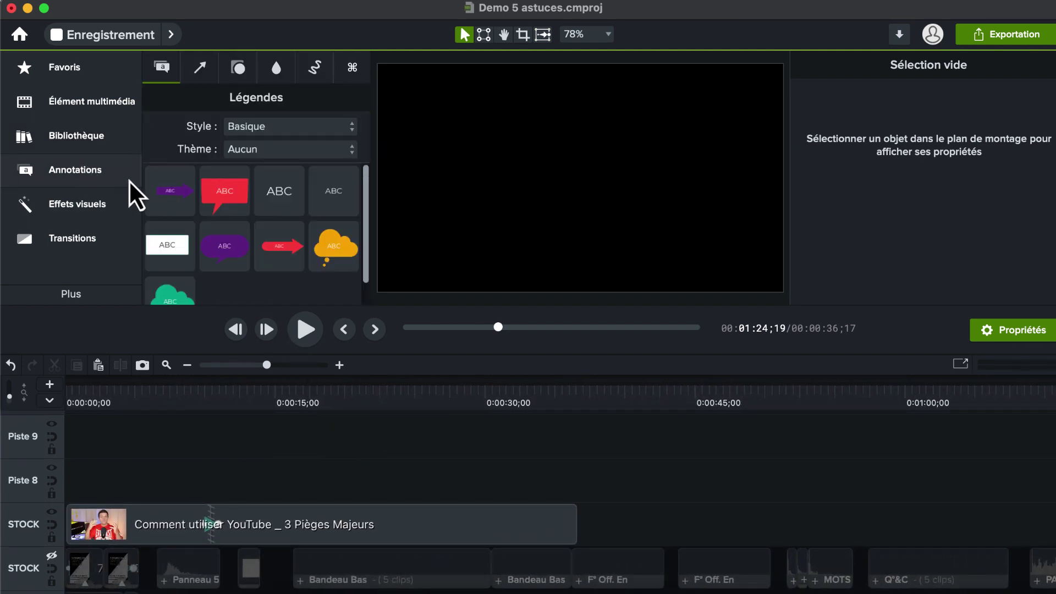
left_click_drag(279, 246, 276, 478)
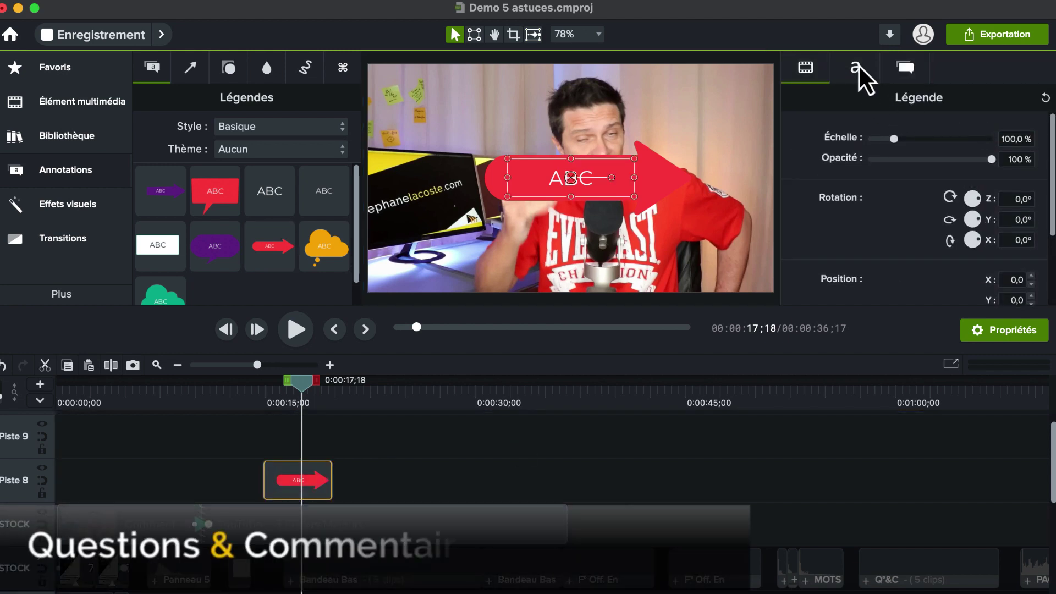
- Set the arrow callout's solid fill colour to black (#000000)
left_click(855, 67)
left_click(904, 67)
left_click(1013, 198)
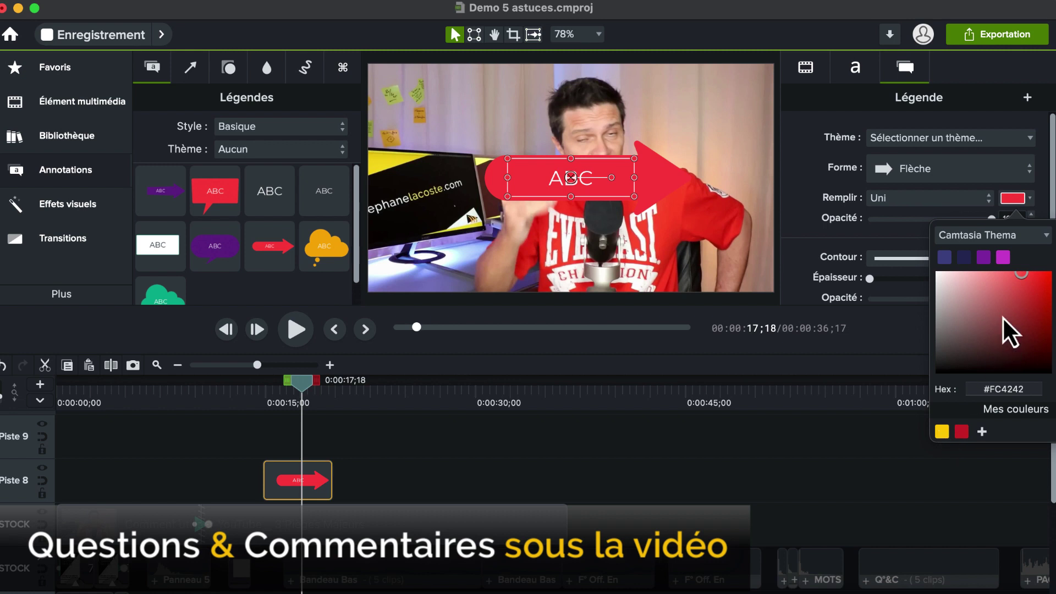
left_click_drag(1001, 316, 1048, 371)
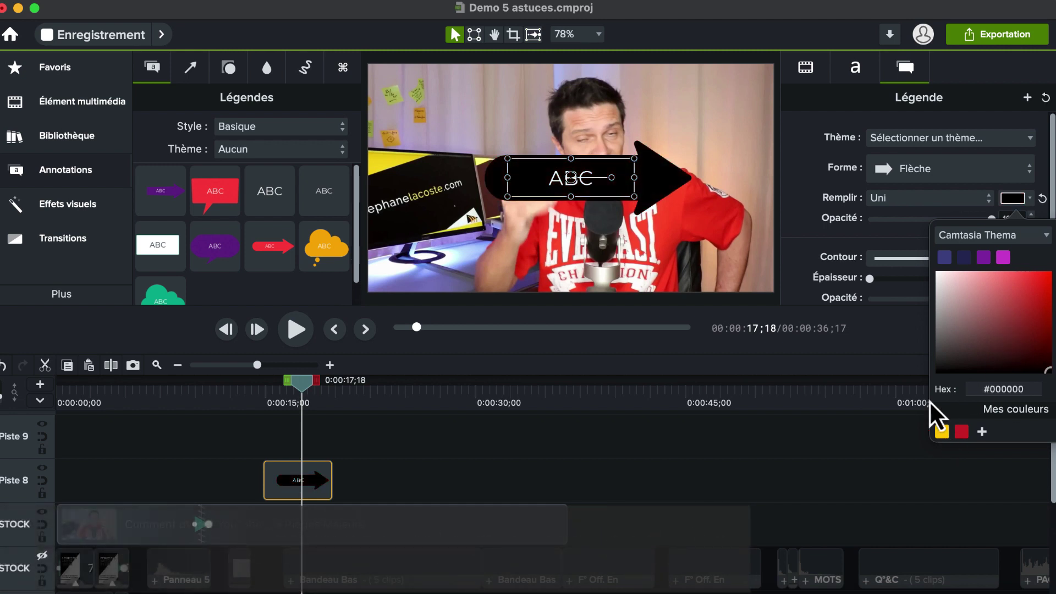
- Set the callout's text colour to yellow (#FFCC00), then shrink the callout to text size 48 in the upper-left of the video frame
left_click(855, 68)
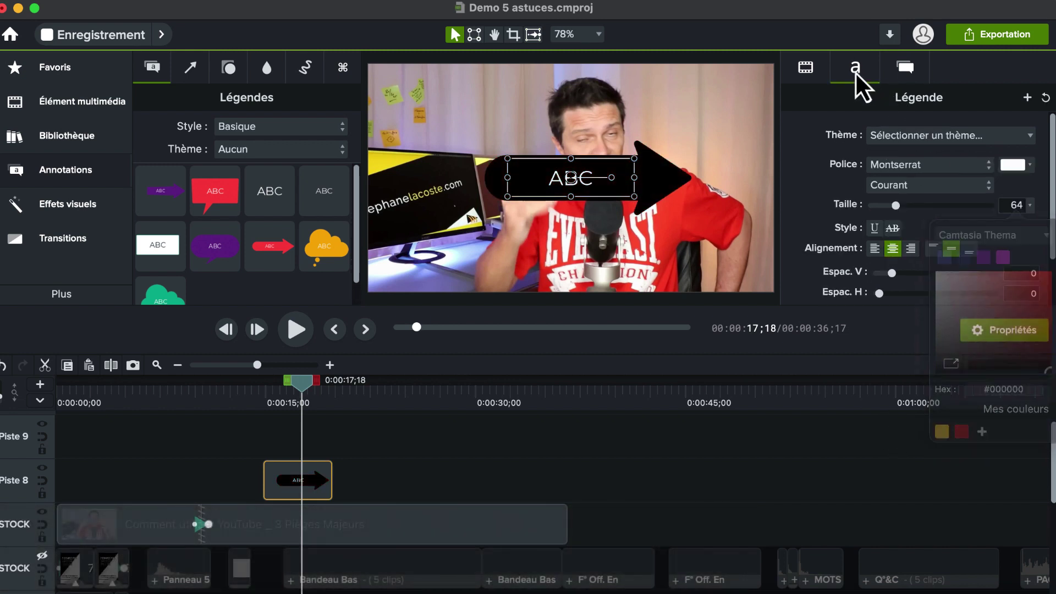
left_click(1013, 165)
left_click(940, 398)
left_click(825, 459)
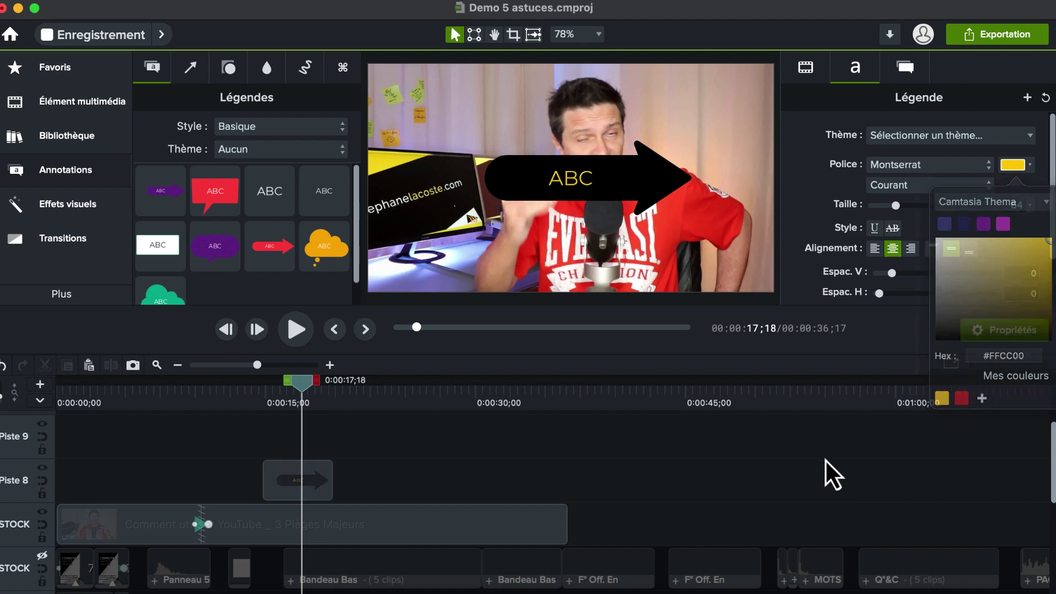
left_click_drag(622, 184, 508, 127)
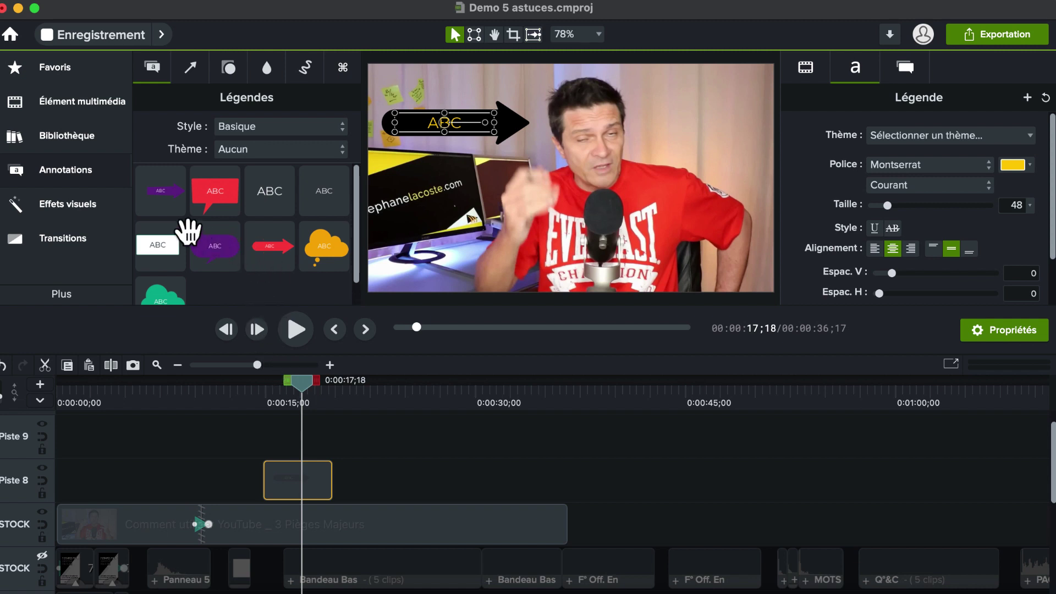
- Add a circle sketch motion on Piste 9 above the arrow callout and trim its end to match the callout's end
left_click(300, 71)
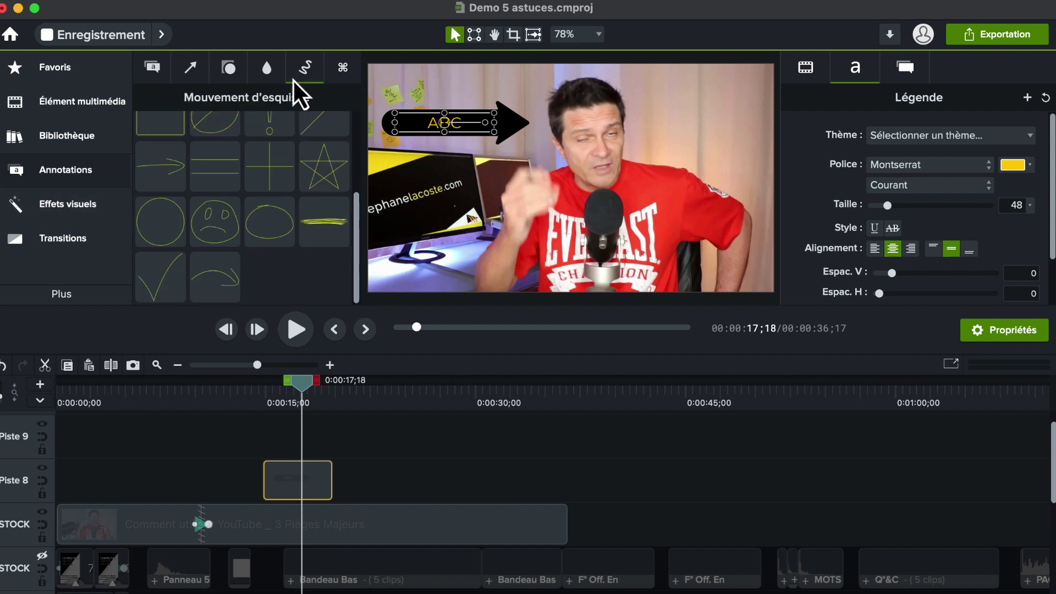
left_click_drag(177, 245, 306, 456)
left_click_drag(369, 436, 331, 434)
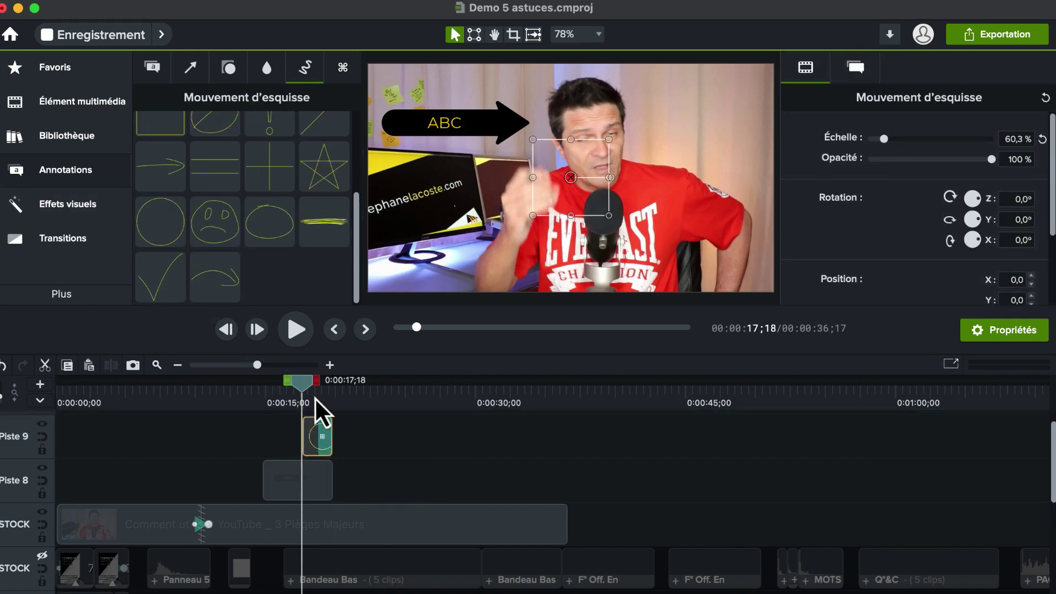
- Reposition the sketched circle around the speaker's face, using the frame at 0:00:18;15
left_click(315, 401)
left_click_drag(562, 180, 592, 141)
left_click(390, 436)
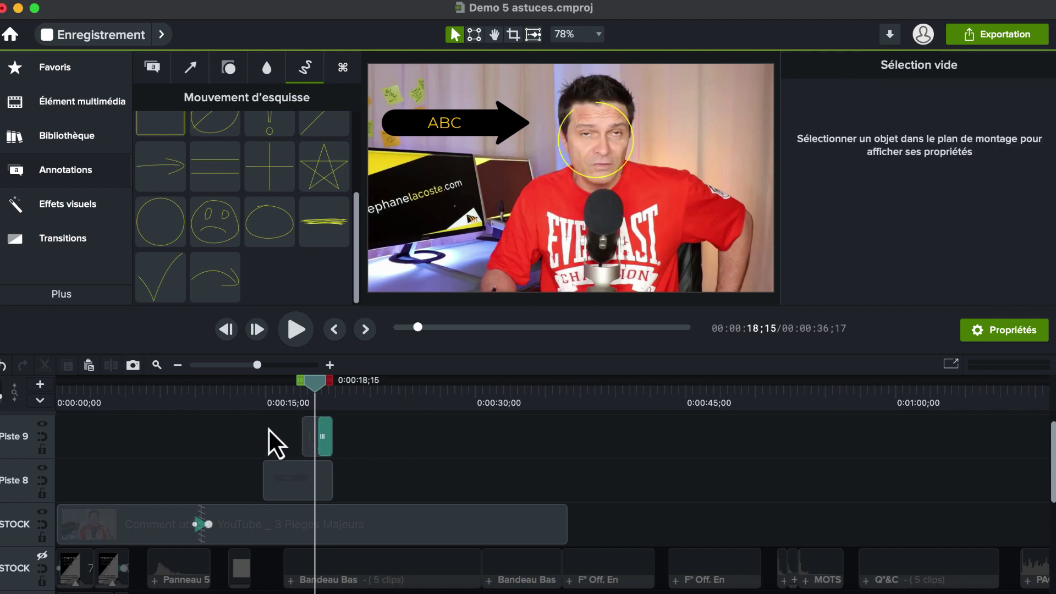
- Save the arrow callout and the circle together to My Bibliothèque as "kih,gotlihcj;ygzij", using the canvas size
left_click_drag(268, 427, 349, 478)
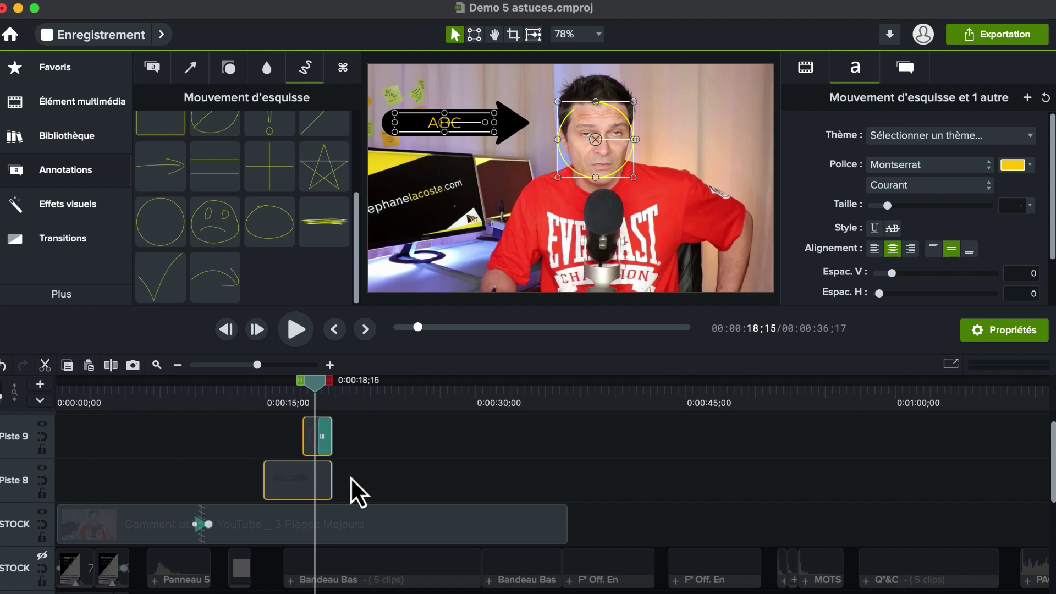
right_click(293, 475)
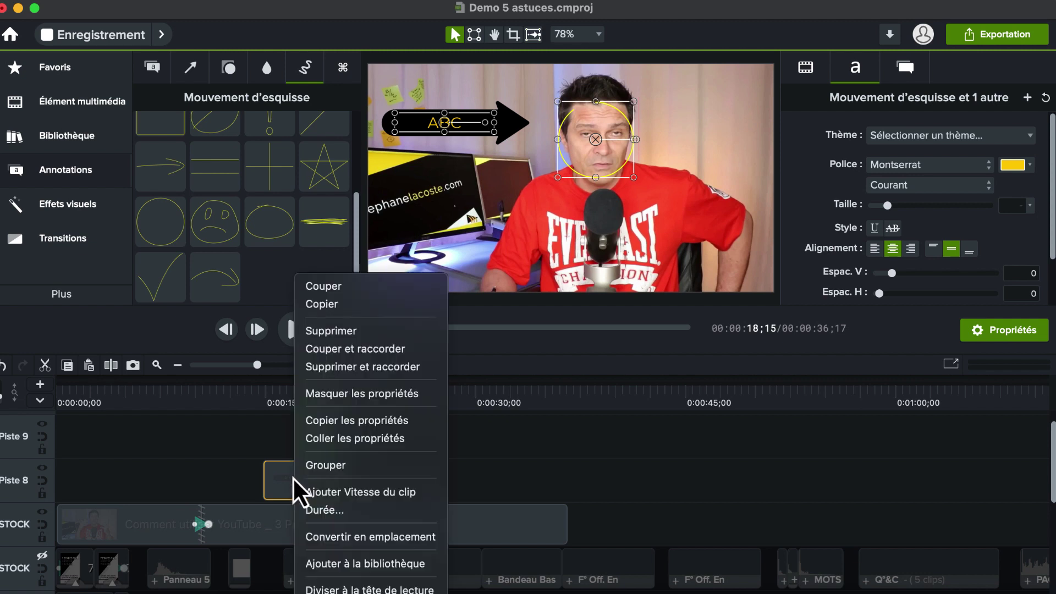
left_click(336, 564)
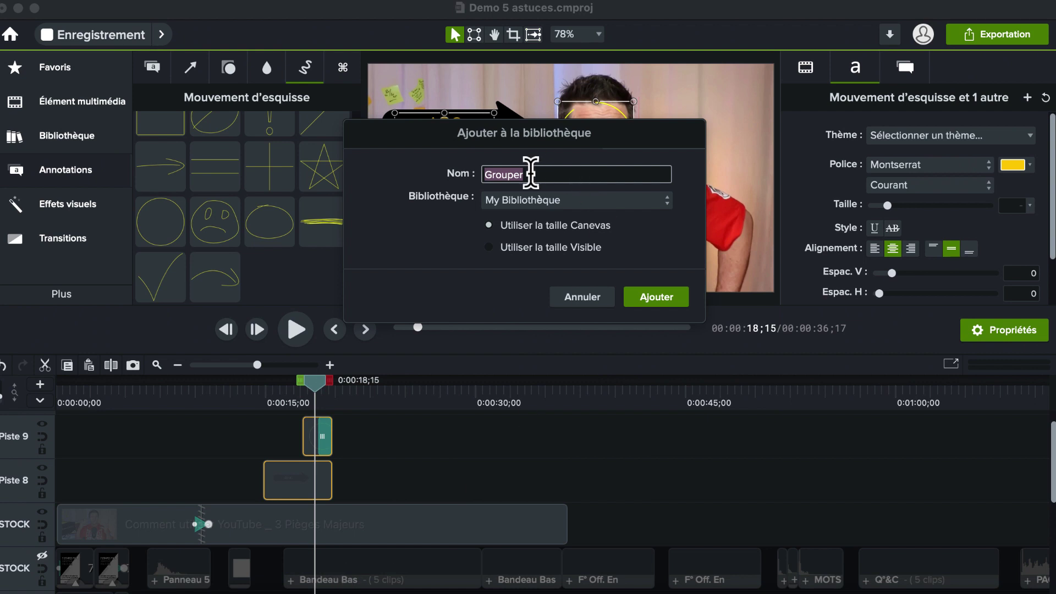
type("kih,gotlihcj;ygzij")
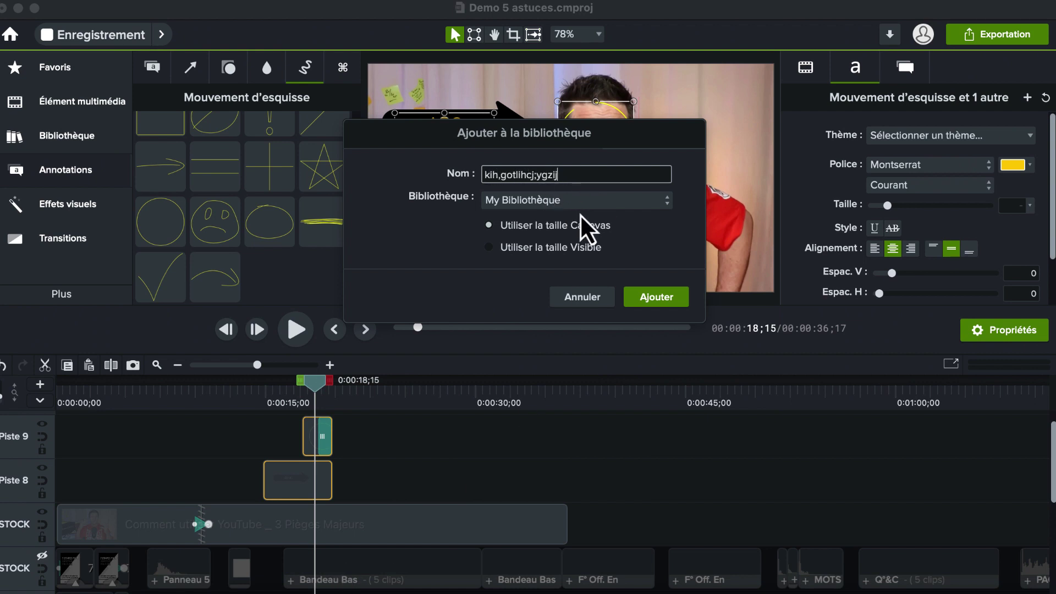
left_click(661, 304)
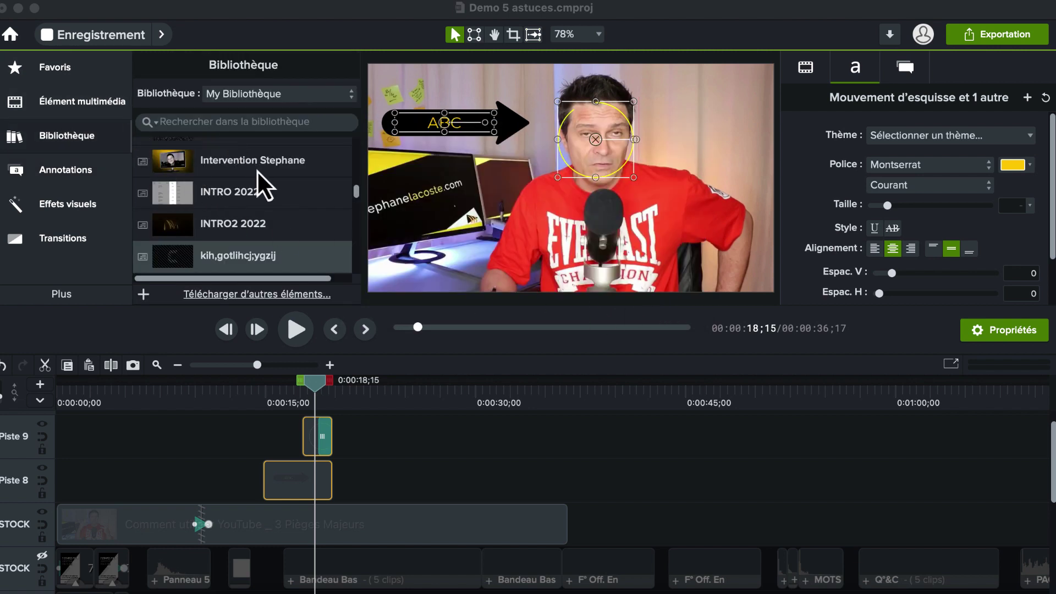
- Place the saved "kih,gotlihcj;ygzij" library element on Piste 8 at about 0:00:26 and scrub through it to 0:00:29;26
left_click(206, 259)
left_click_drag(211, 258, 444, 441)
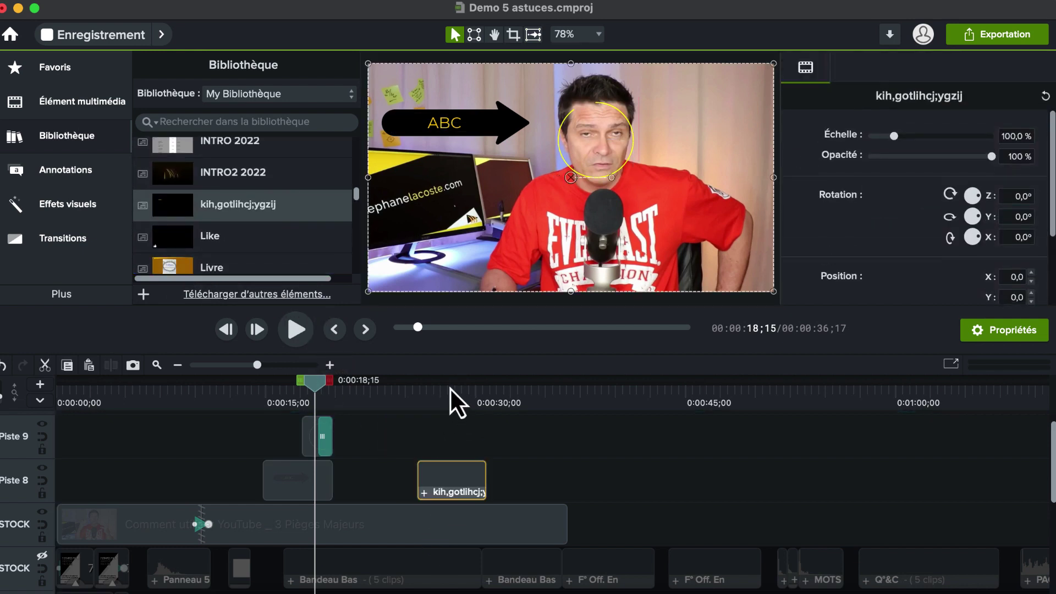
left_click(450, 387)
left_click_drag(450, 387, 474, 389)
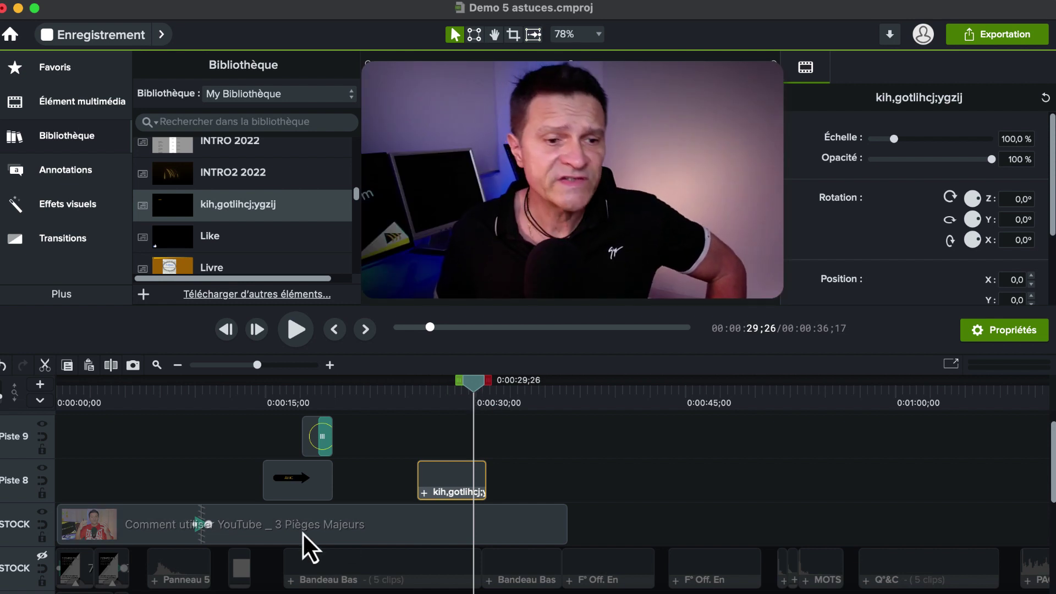
- Group the arrow callout, the circle and the reused library element, and check the group at 0:00:20;20 and 0:00:23;12
left_click_drag(239, 426, 454, 496)
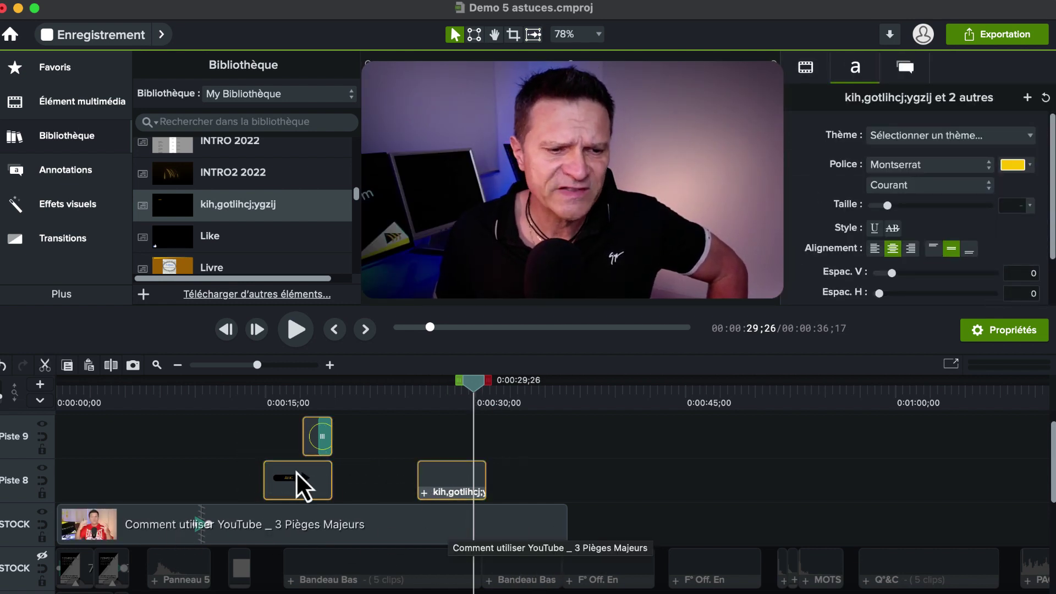
right_click(312, 477)
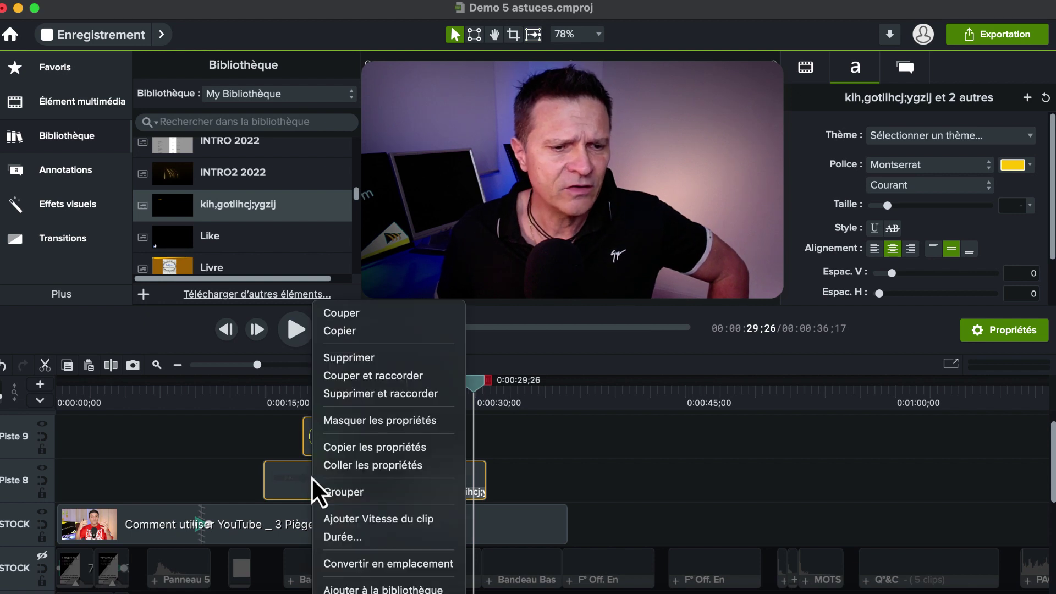
left_click(355, 493)
left_click(345, 395)
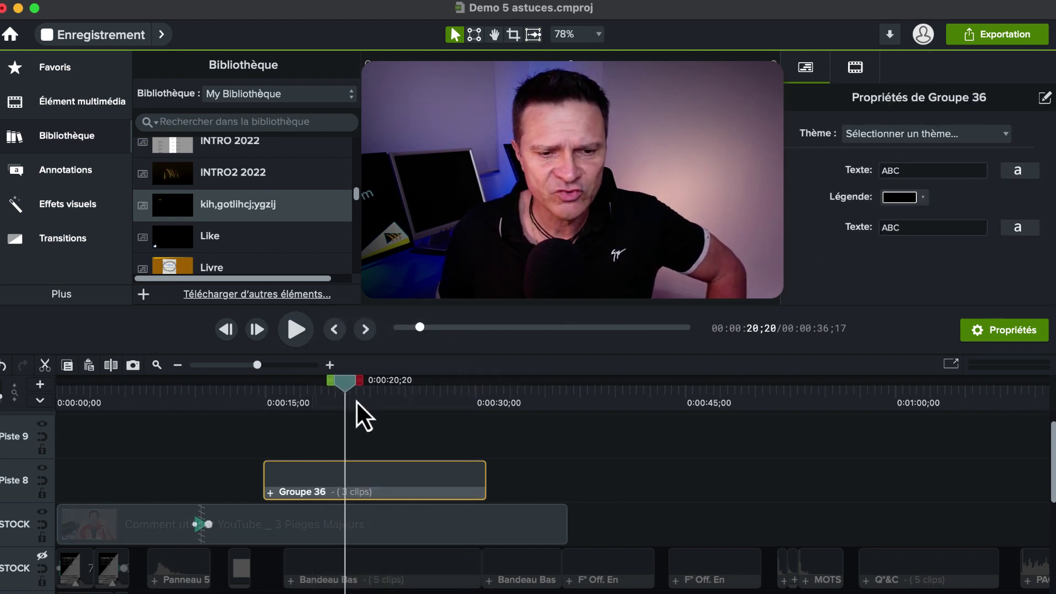
left_click(382, 404)
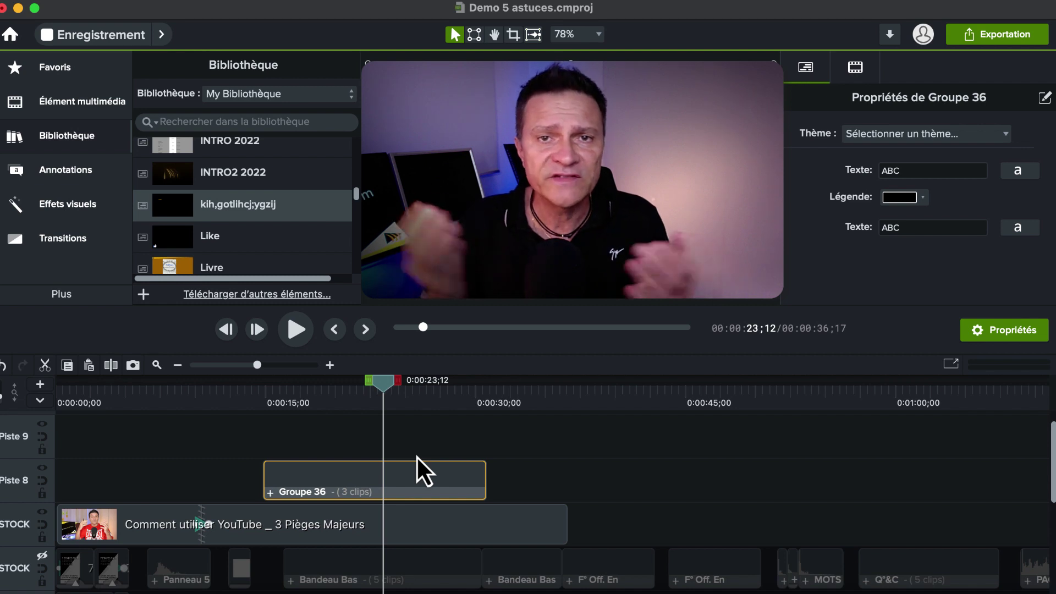